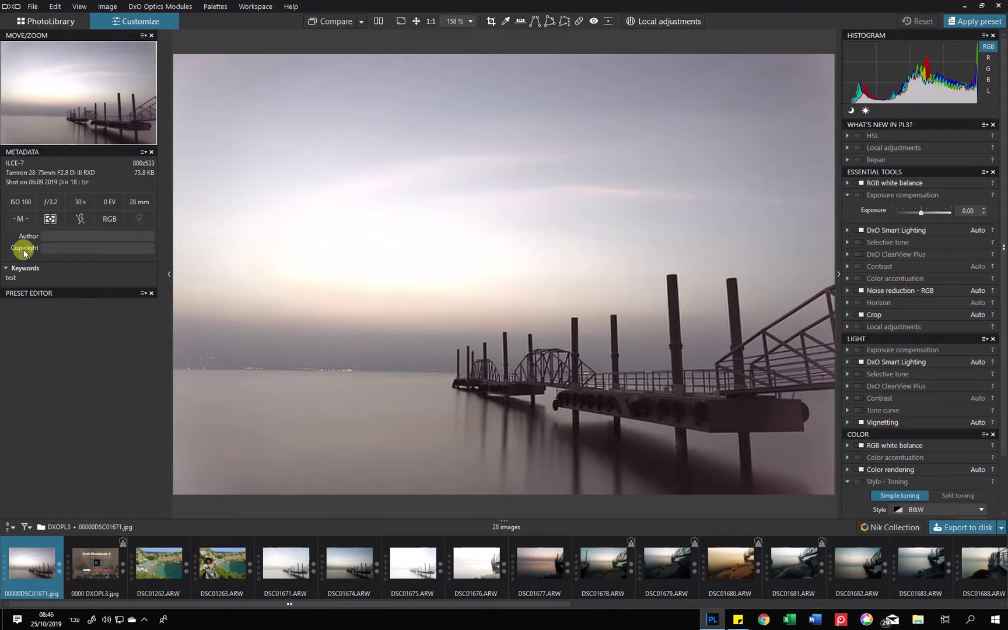
Select all 28 images and paste the photographer's name from Sticky Notes into Author.
click(273, 540)
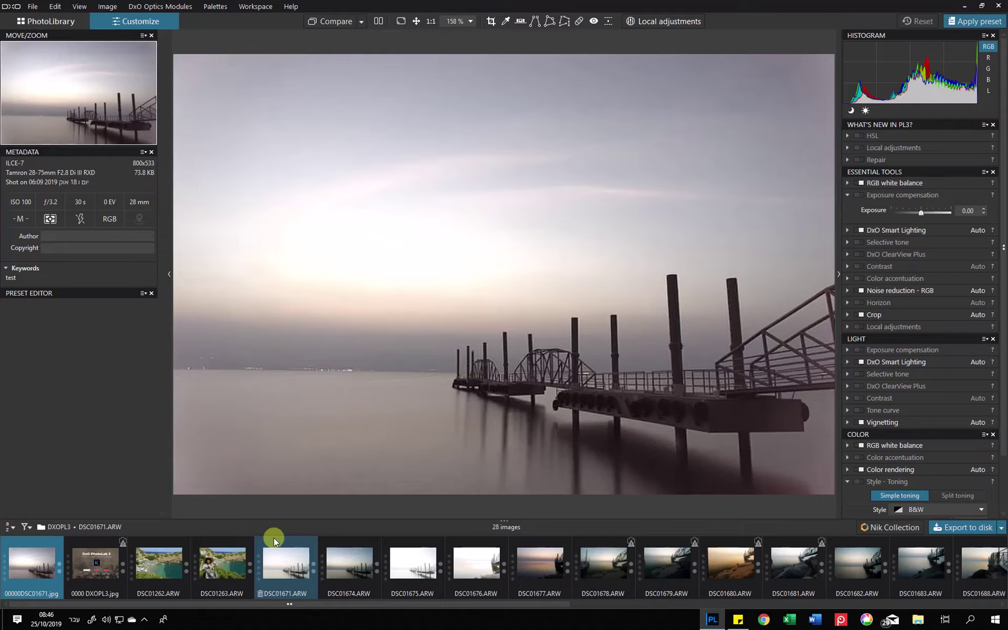
key(ctrl+a)
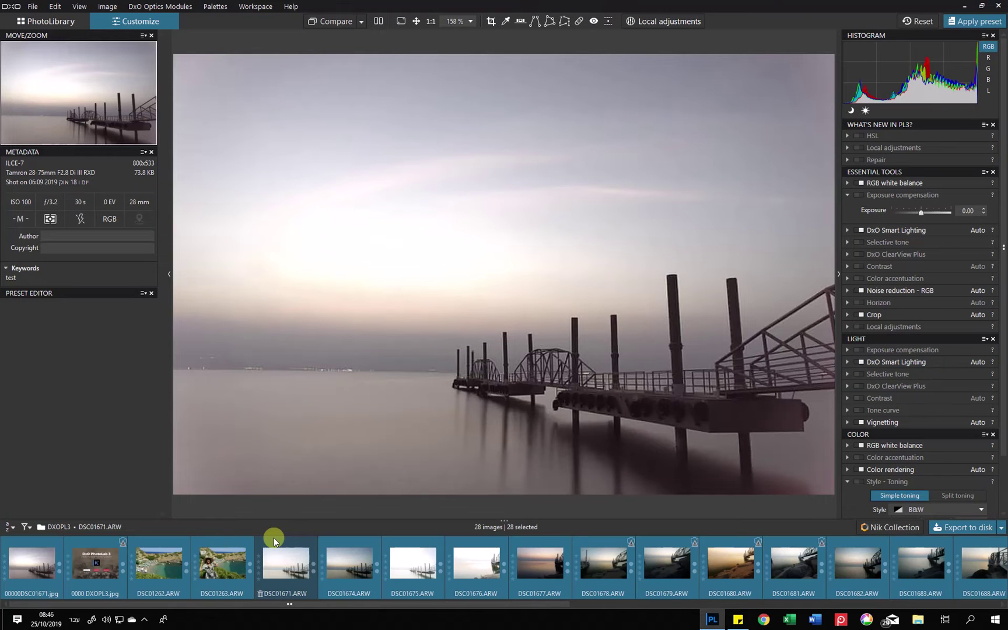
click(254, 573)
click(739, 618)
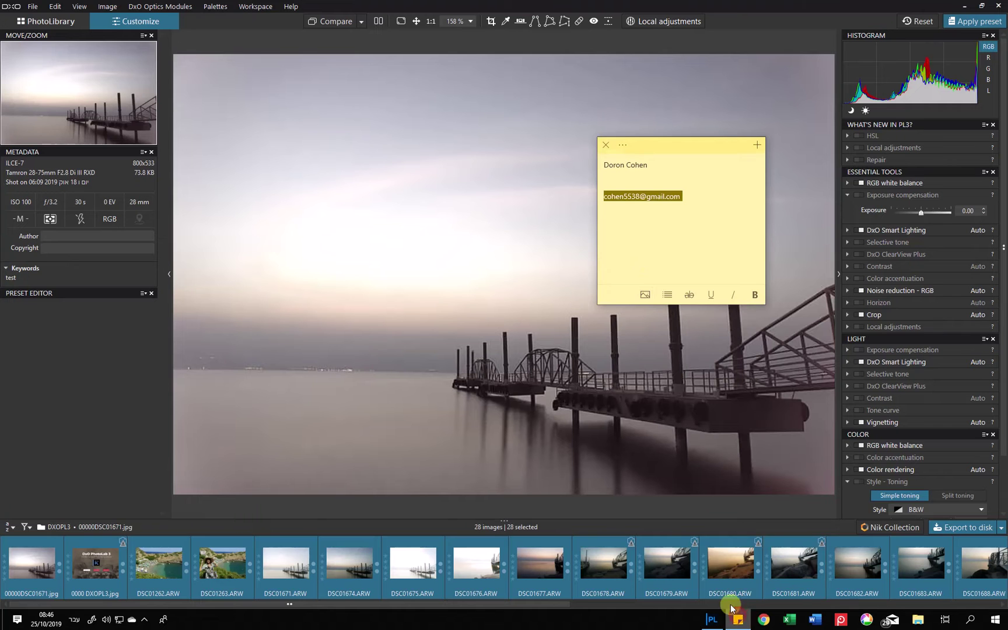
triple_click(608, 165)
key(ctrl+c)
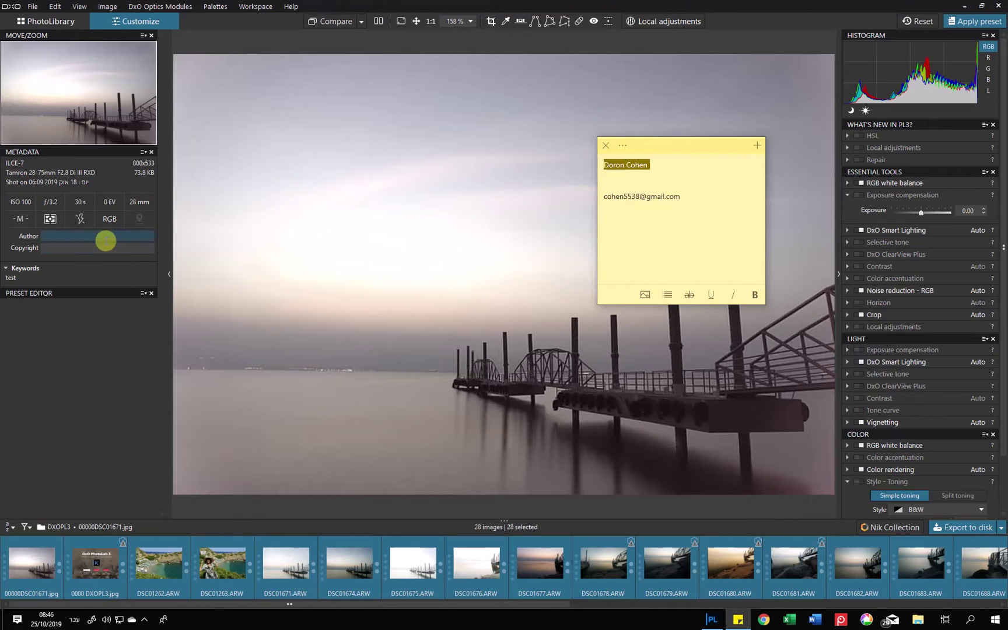
click(106, 236)
key(ctrl+v)
click(107, 247)
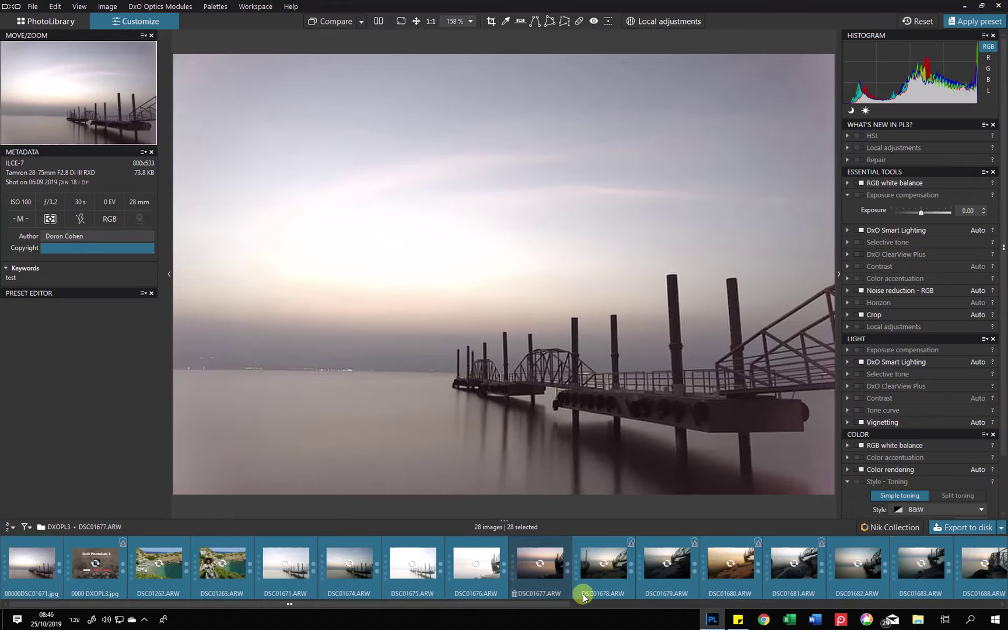
Copy the photographer's e-mail address from the note into the Copyright field.
click(737, 618)
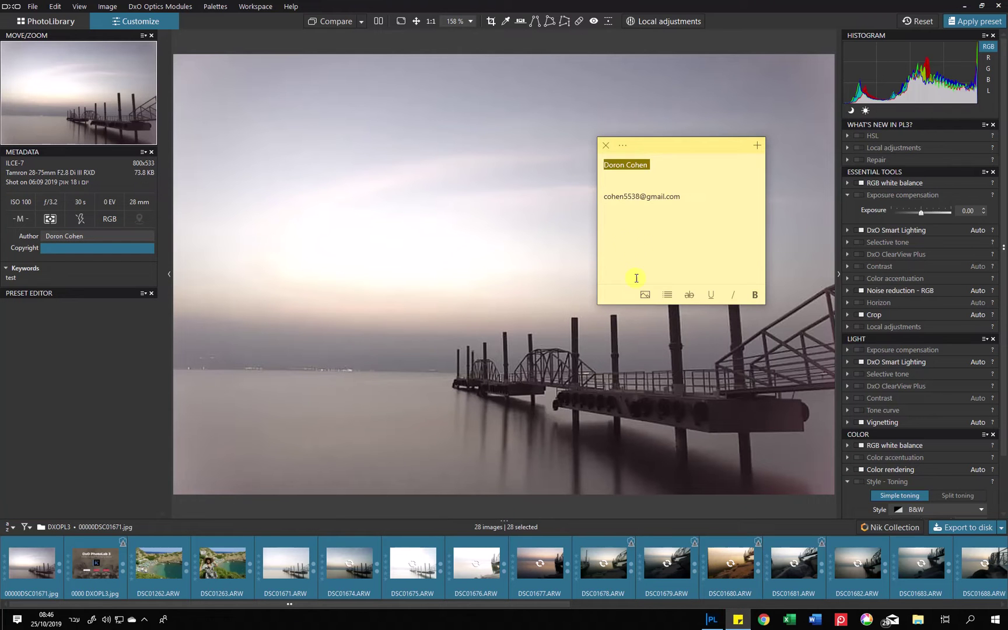
click(609, 199)
triple_click(609, 199)
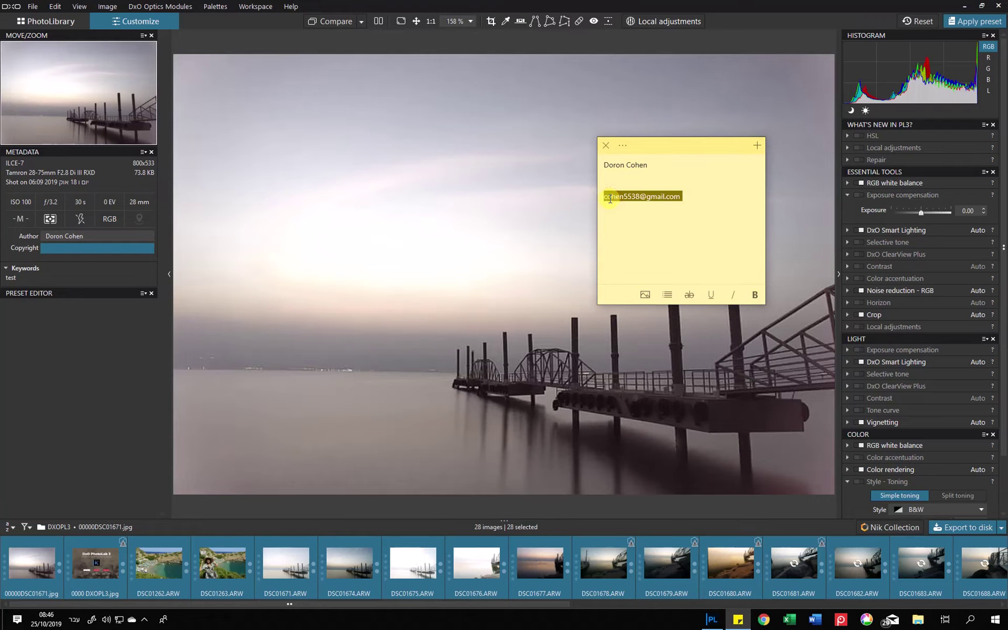
key(ctrl+c)
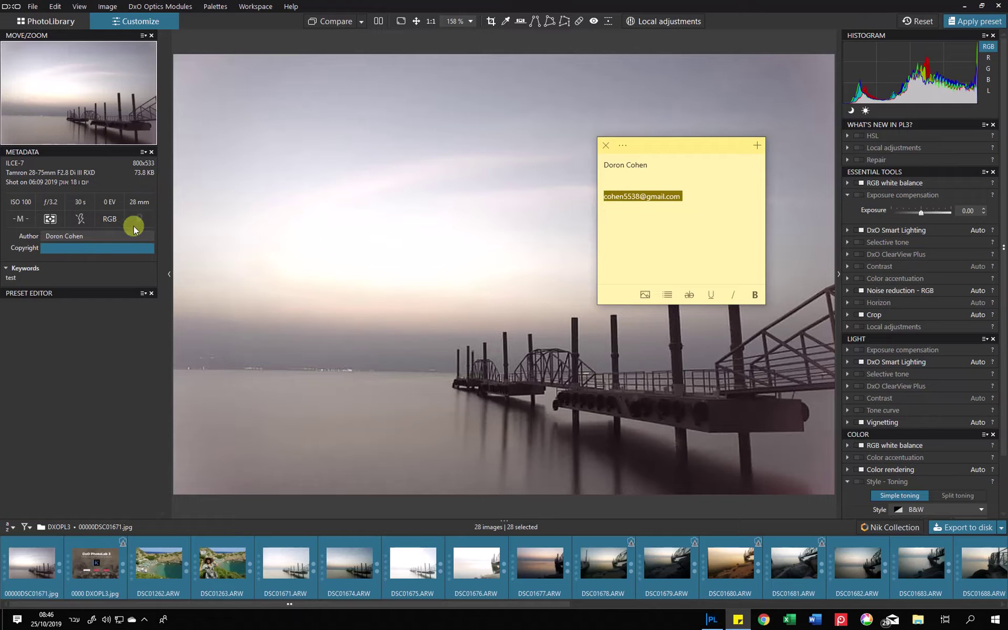
click(81, 248)
key(ctrl+v)
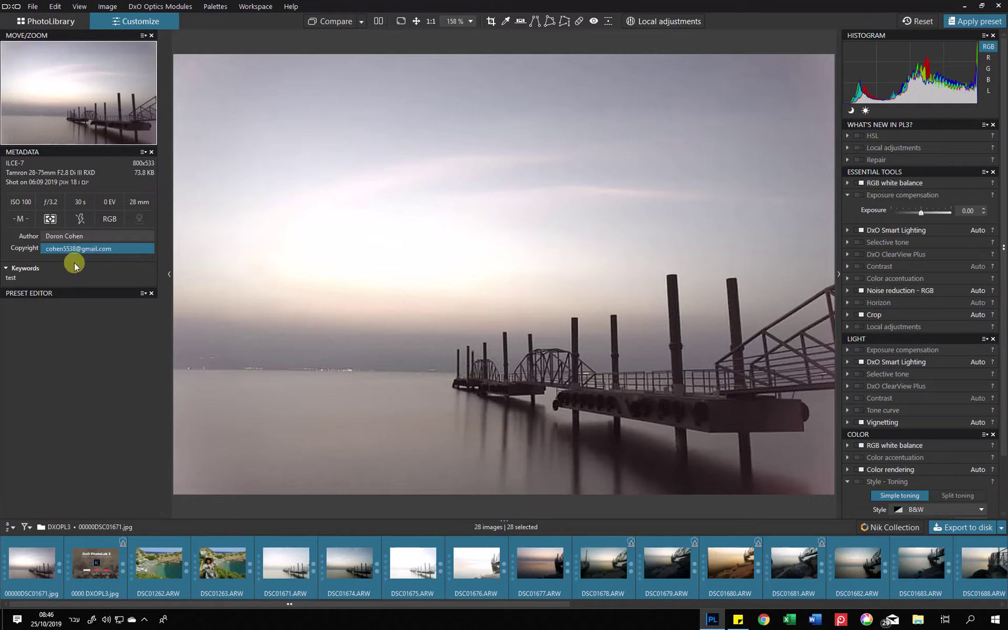
click(68, 403)
View a few other images to confirm their Author and Copyright metadata.
click(173, 564)
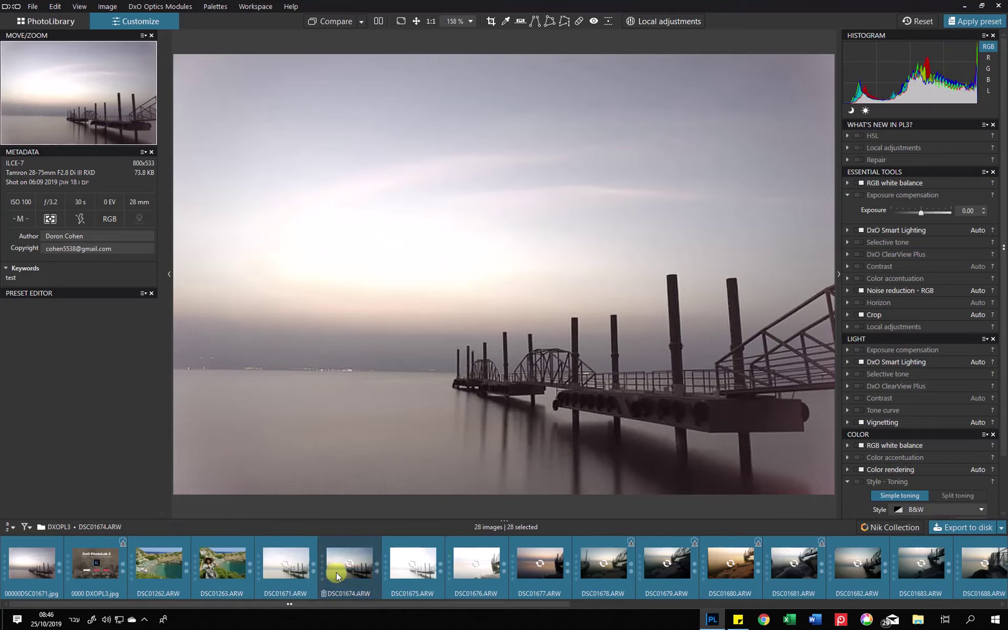
click(916, 551)
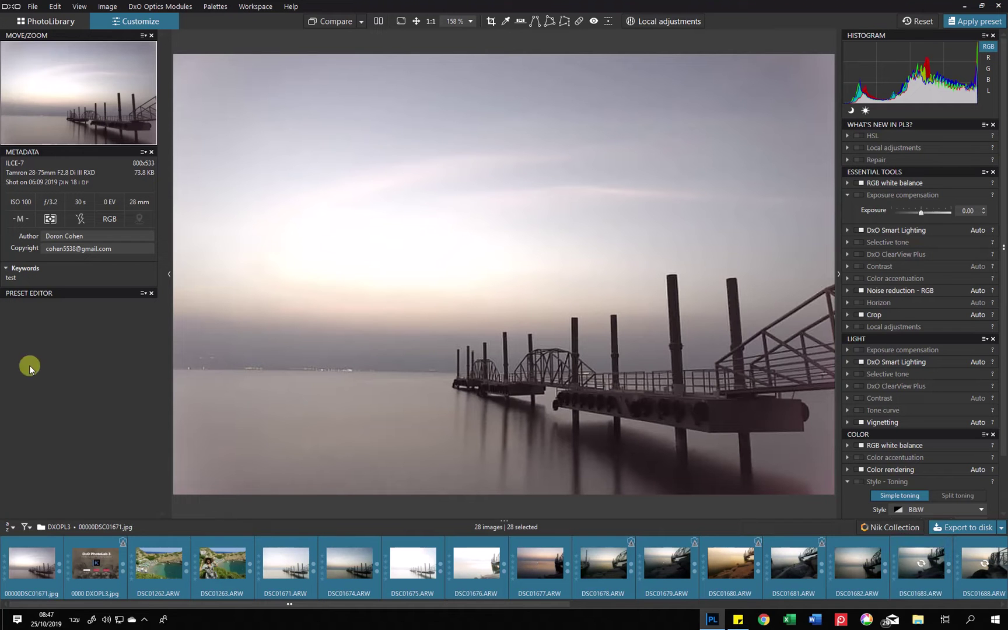
click(218, 579)
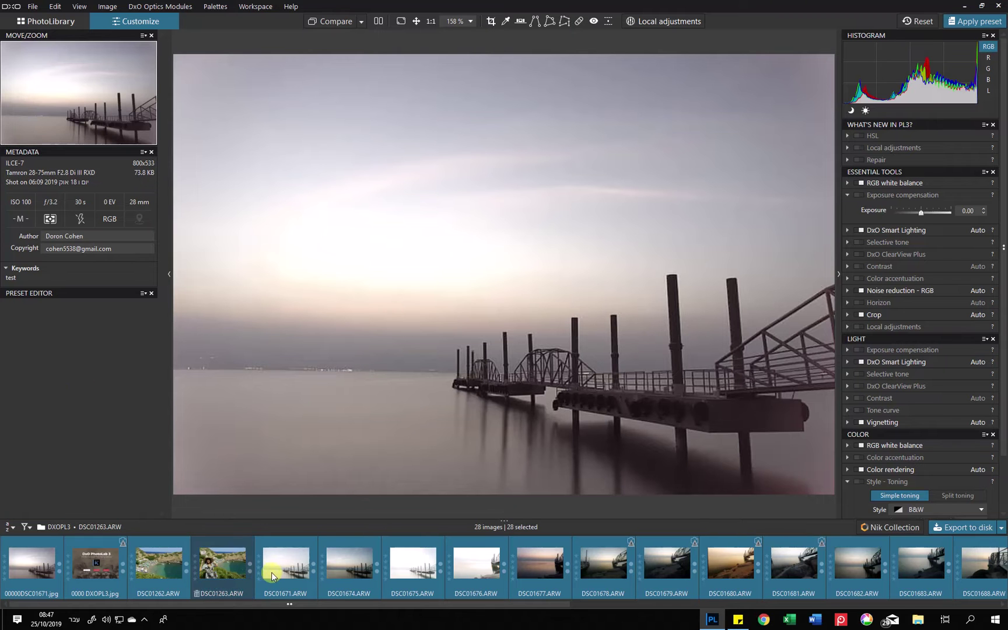
Open DSC01671.ARW alone for editing and glance at the Workspace layout choices.
click(264, 581)
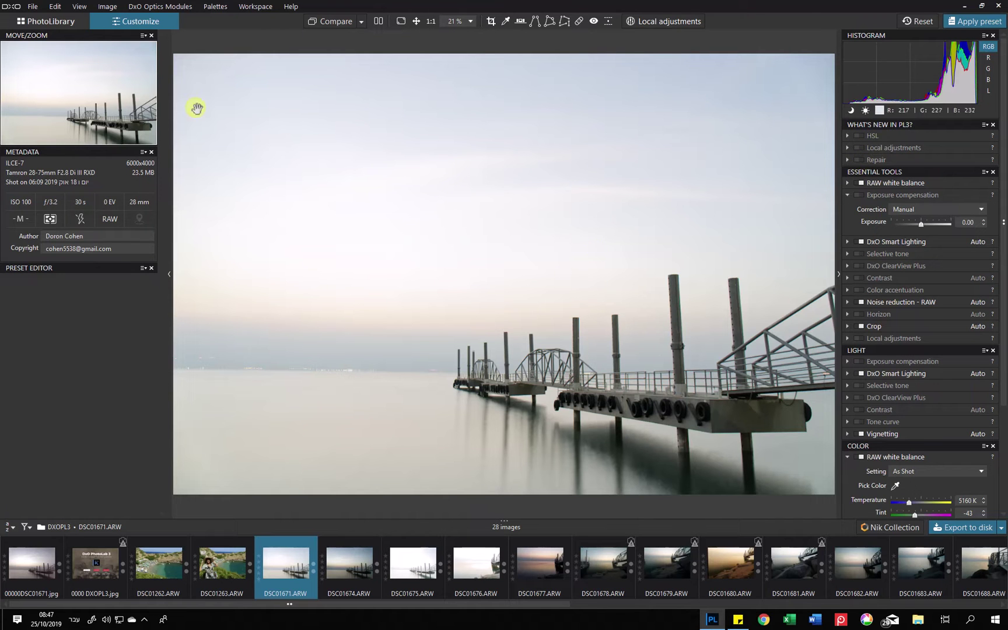
click(255, 6)
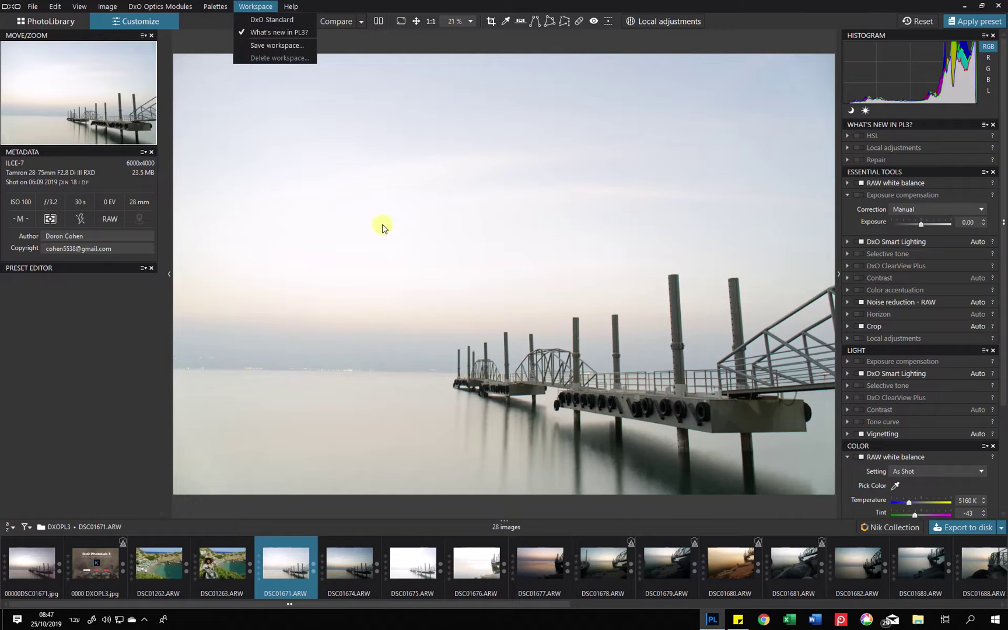
click(345, 258)
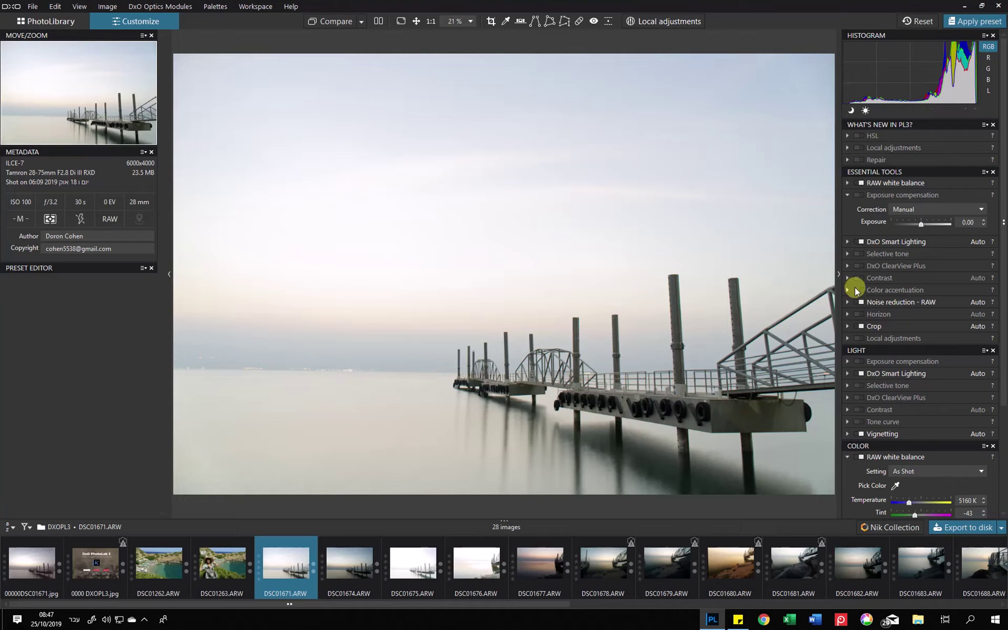
Enable ClearView Plus and set white balance to Daylight 5200 K with tint -40.
click(860, 398)
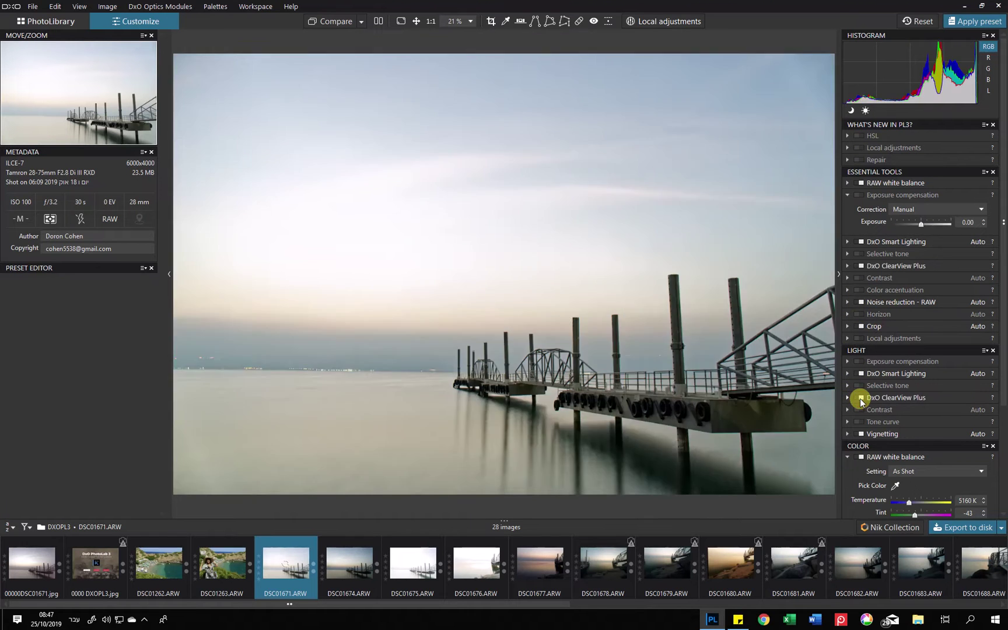
scroll(872, 458, down, 2)
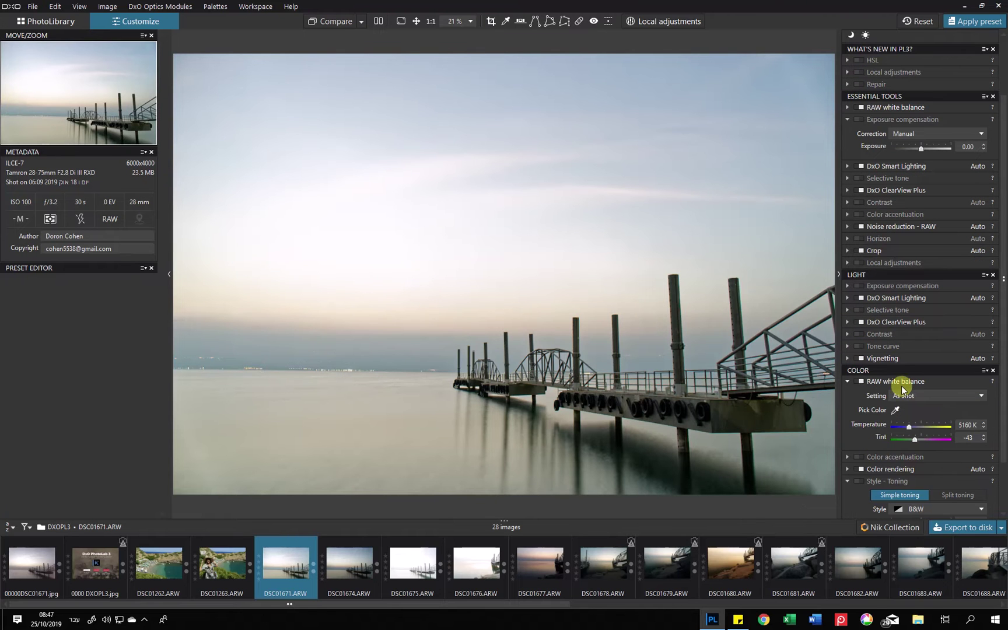
click(894, 397)
click(903, 416)
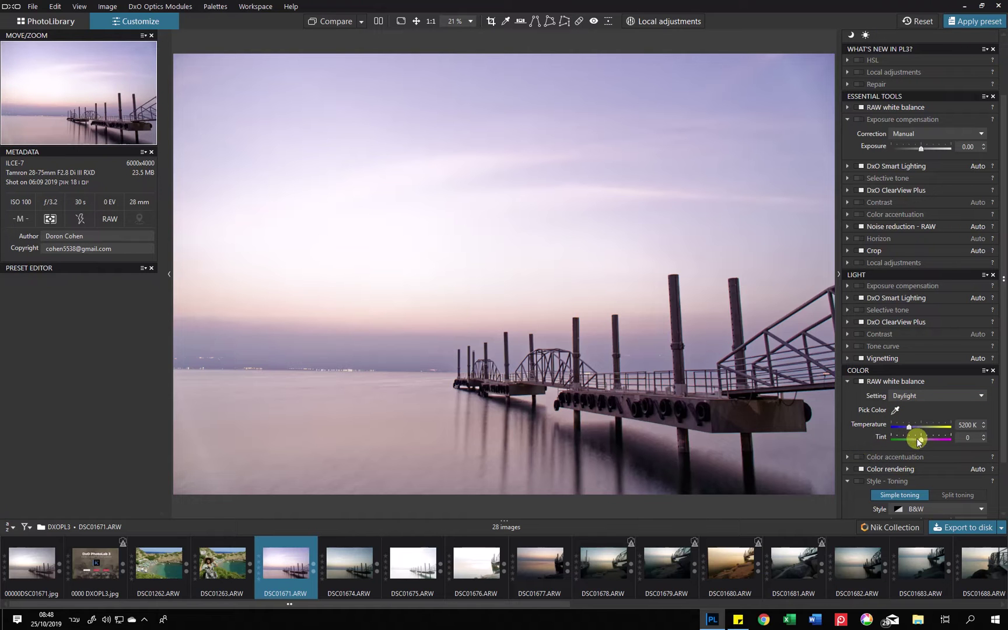
drag(916, 438, 914, 441)
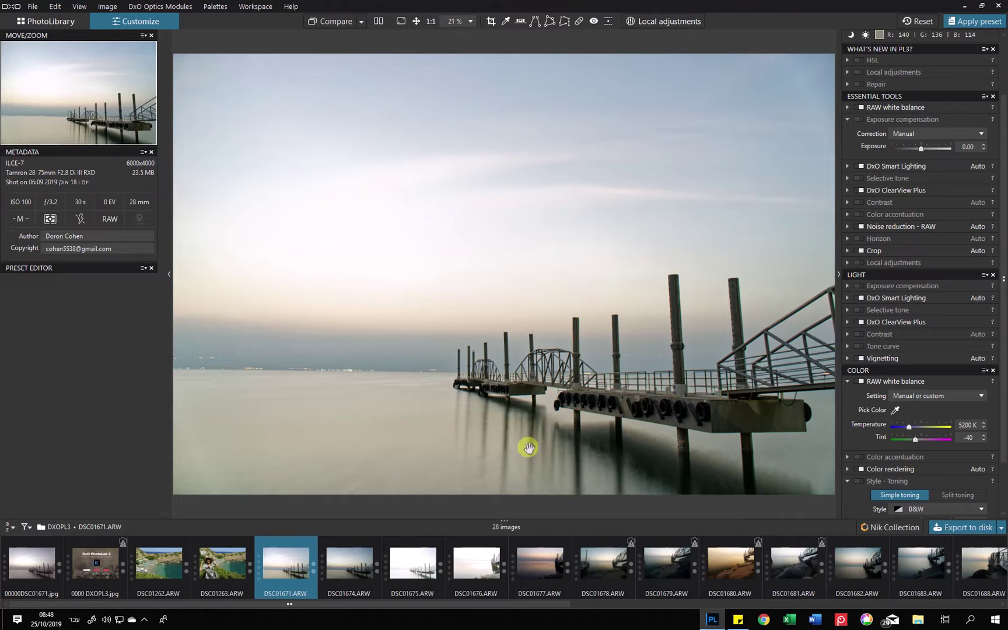
click(670, 22)
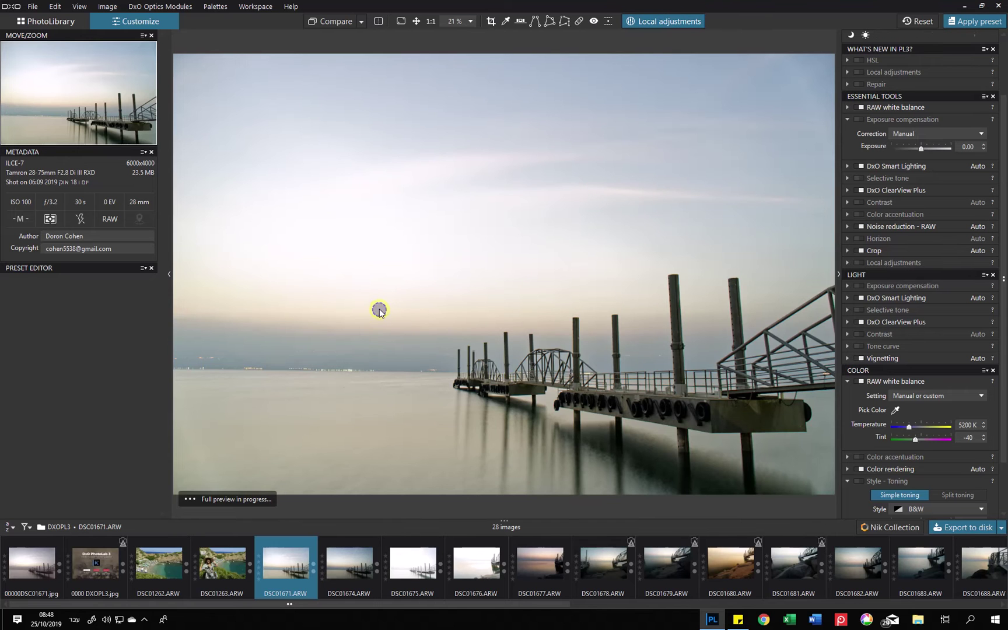
Lay a graduated filter across the horizon and add ClearView Plus within it.
right_click(379, 311)
click(355, 326)
drag(352, 333, 356, 369)
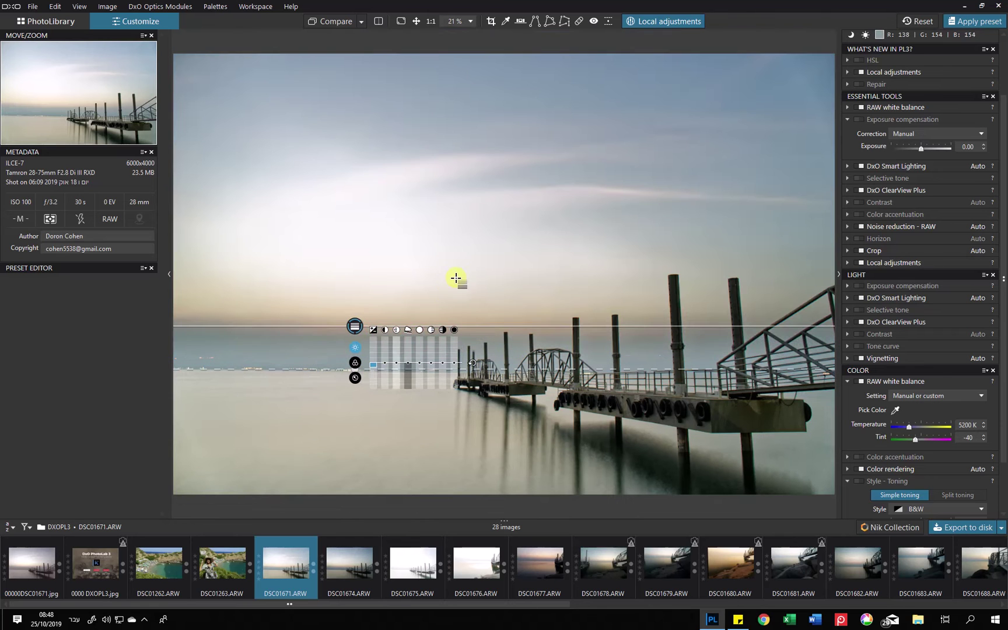
click(407, 353)
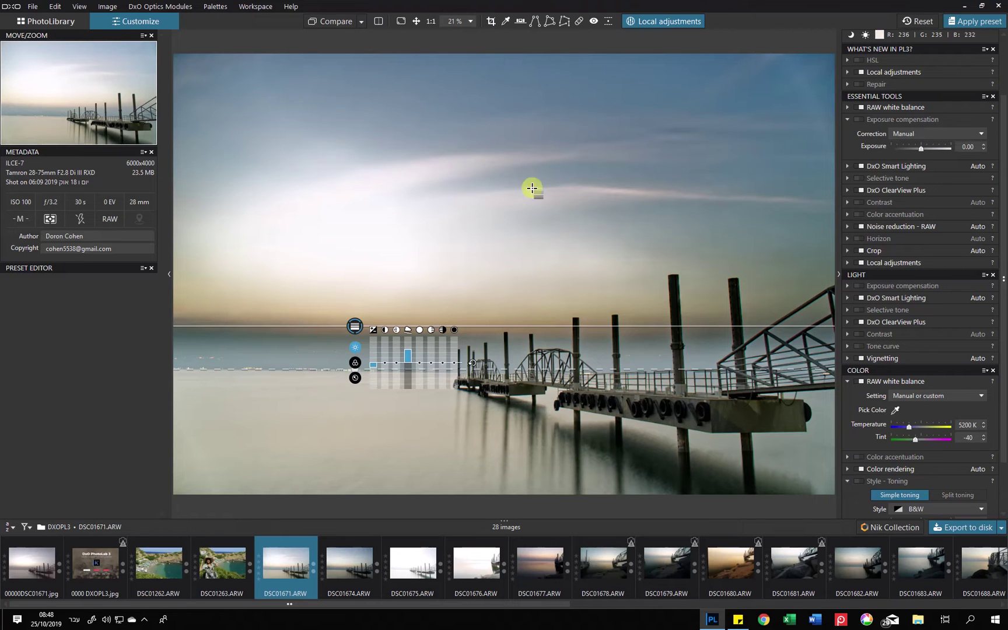
Place an enlarged control point on the lower-left water with exposure -0.64.
right_click(270, 442)
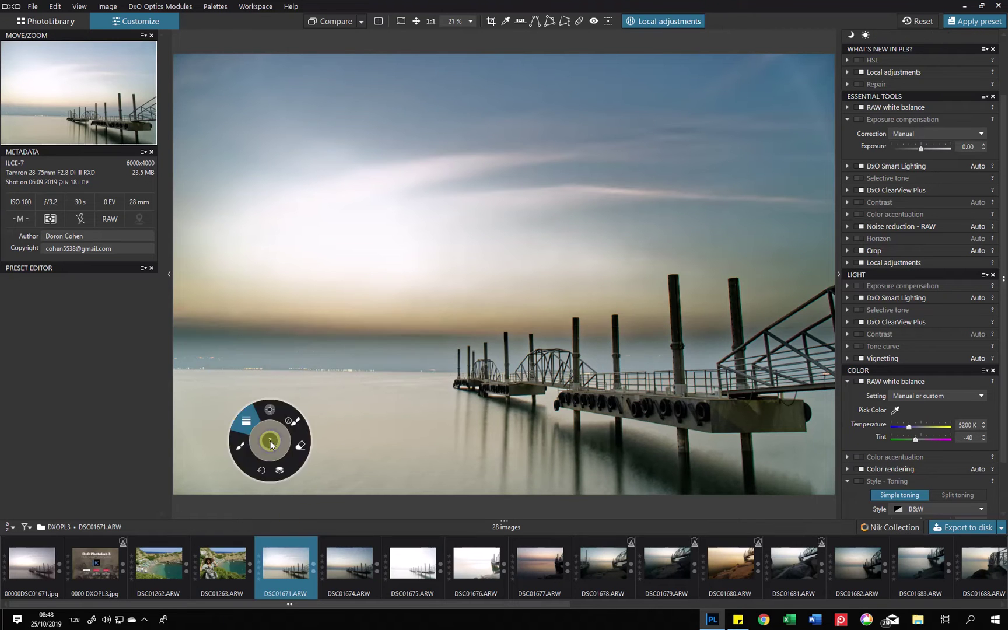
click(260, 413)
click(223, 460)
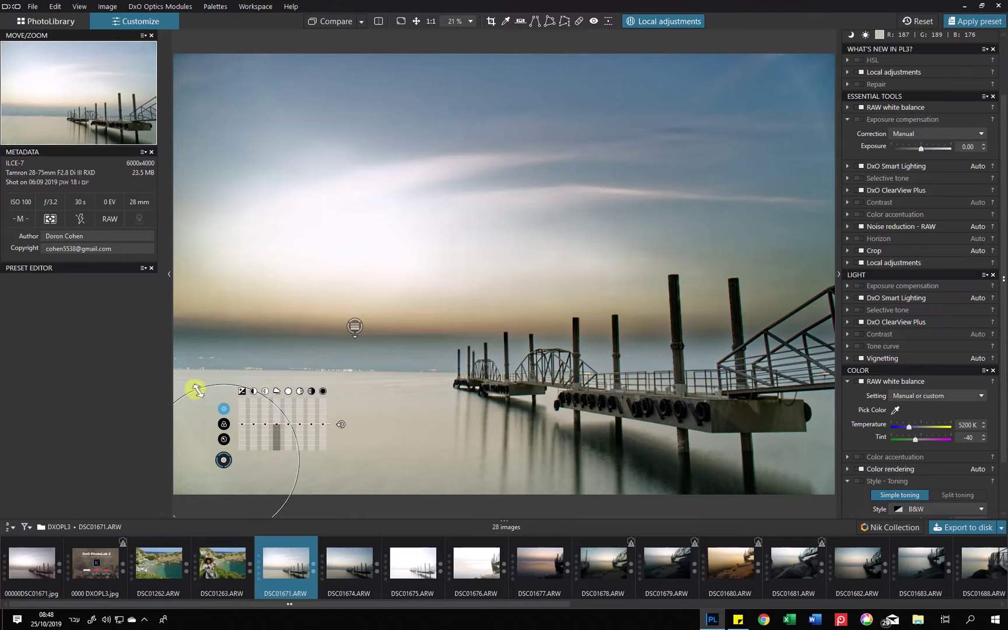
drag(196, 388, 165, 353)
drag(242, 424, 236, 435)
Add more control points over the jetty, its posts and end, the left sky and pier.
click(471, 430)
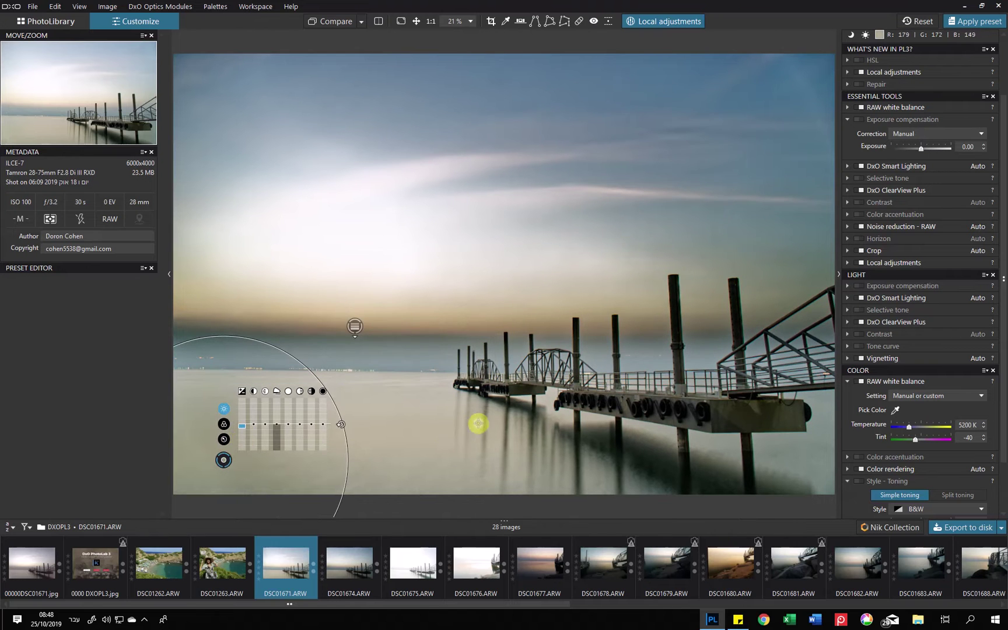
click(658, 472)
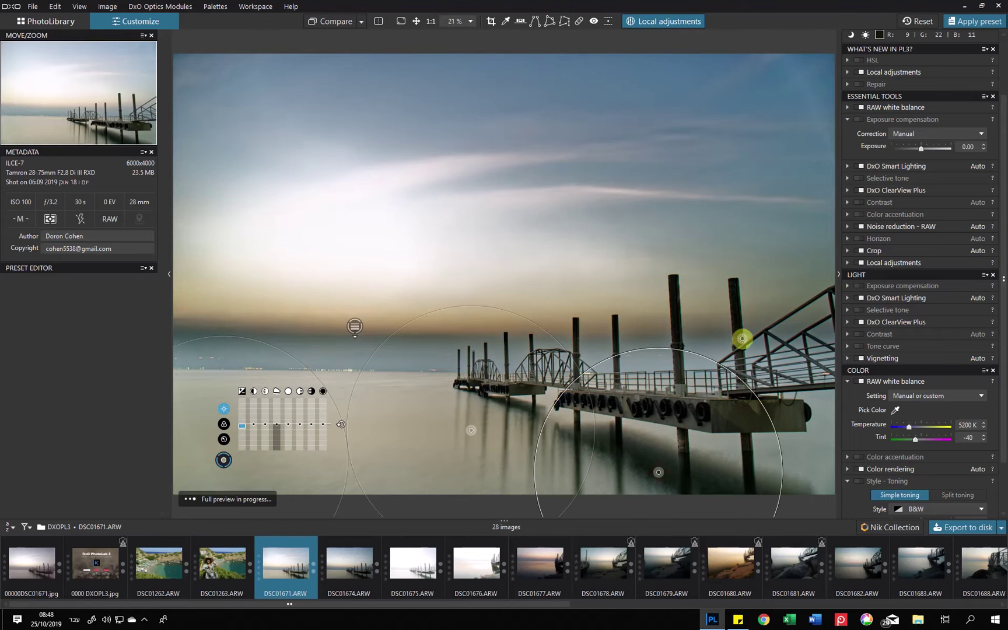
click(265, 315)
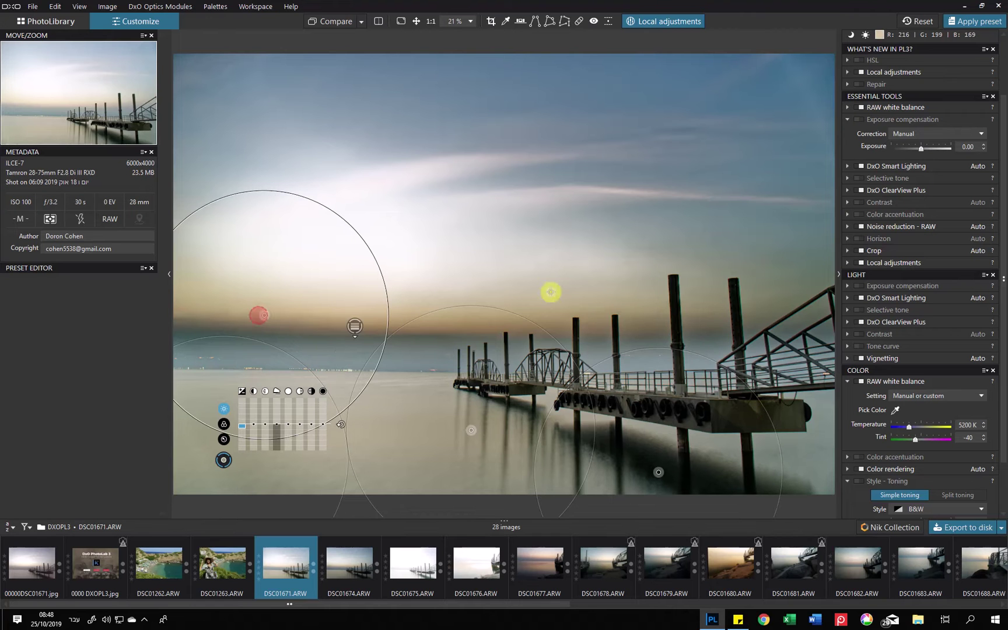
click(648, 320)
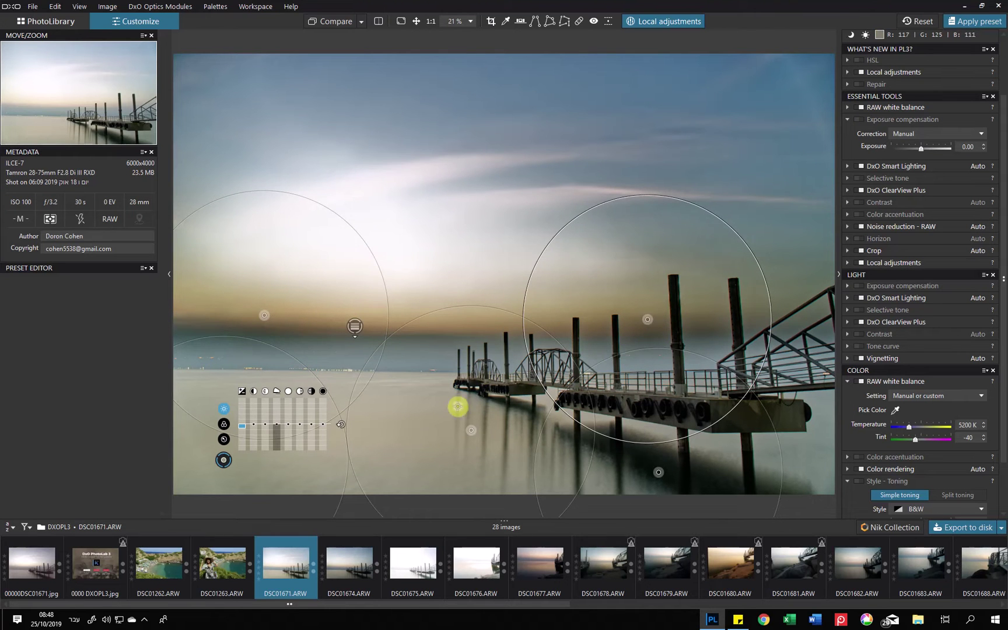
right_click(473, 275)
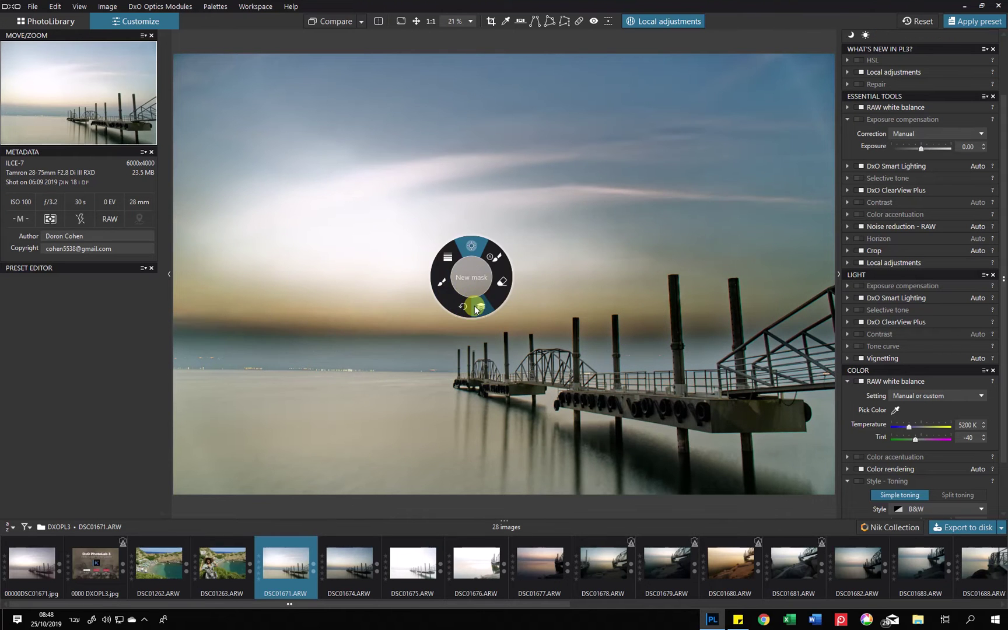
click(476, 300)
click(685, 419)
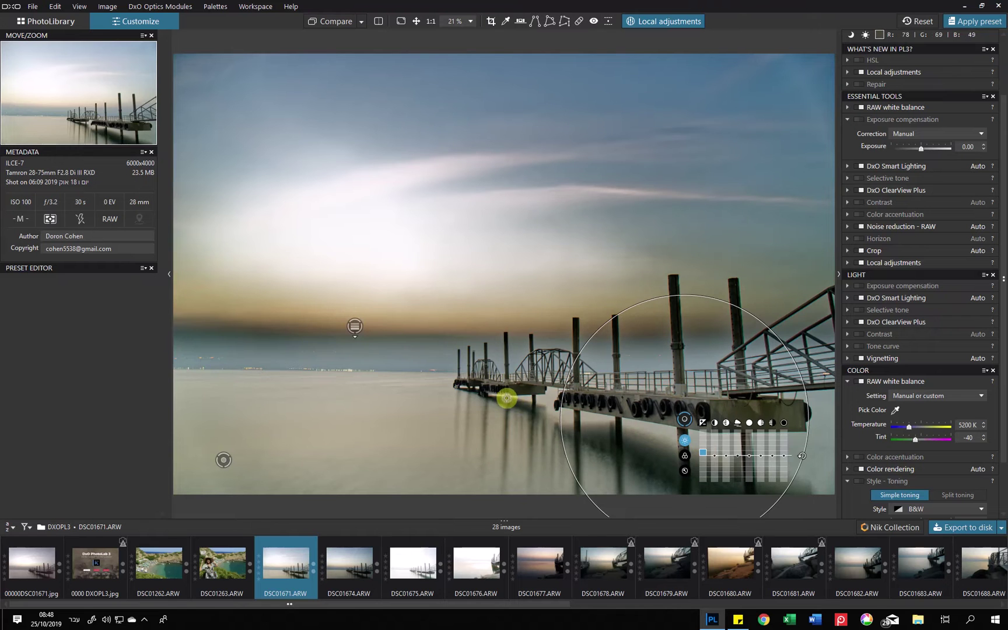
click(507, 392)
click(791, 411)
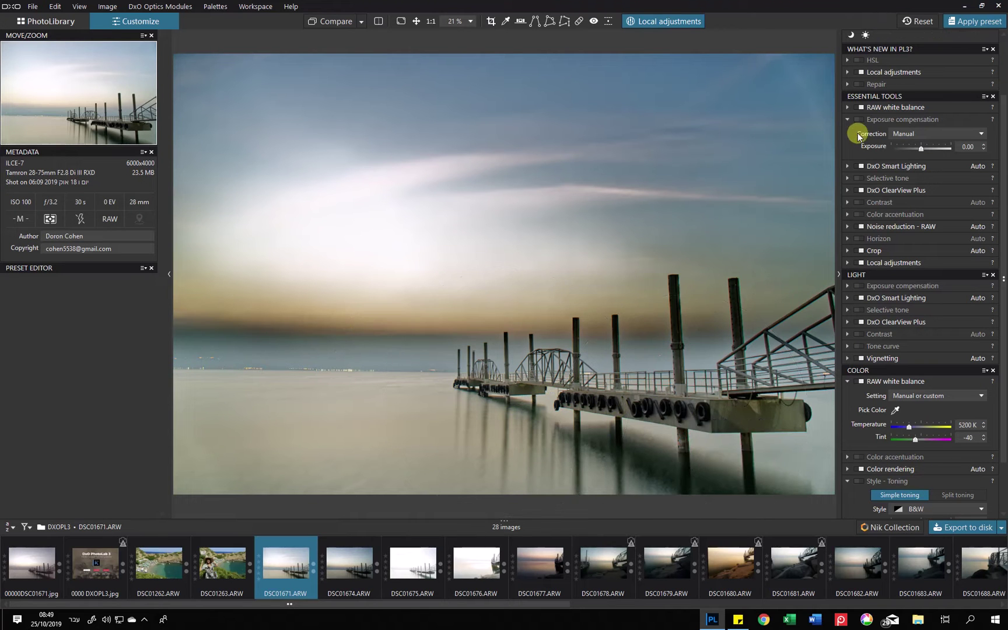
Toggle the graduated filter's visibility off and on, then lower its opacity.
scroll(870, 124, up, 2)
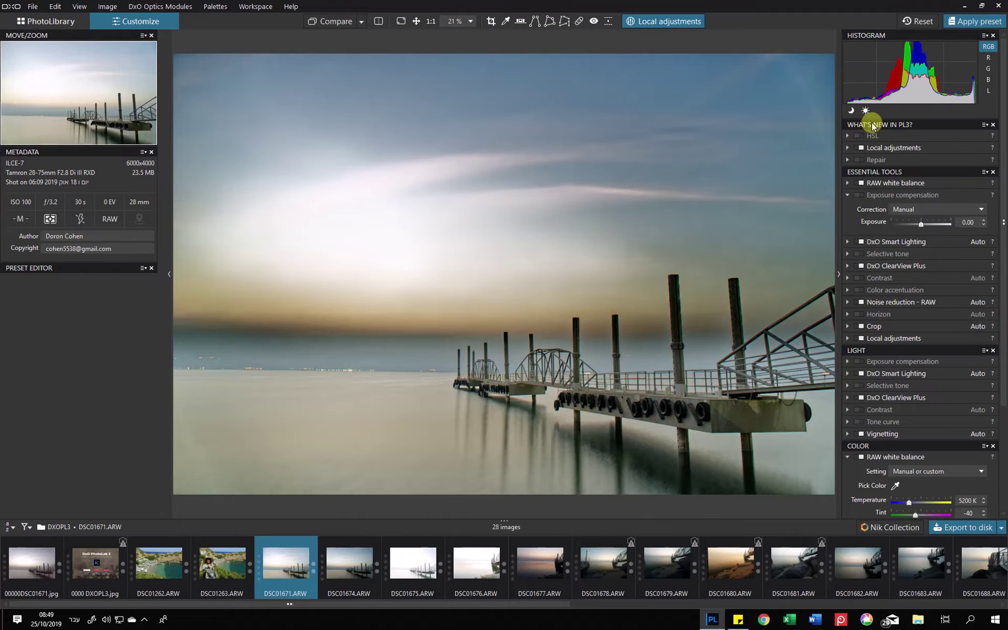
click(848, 148)
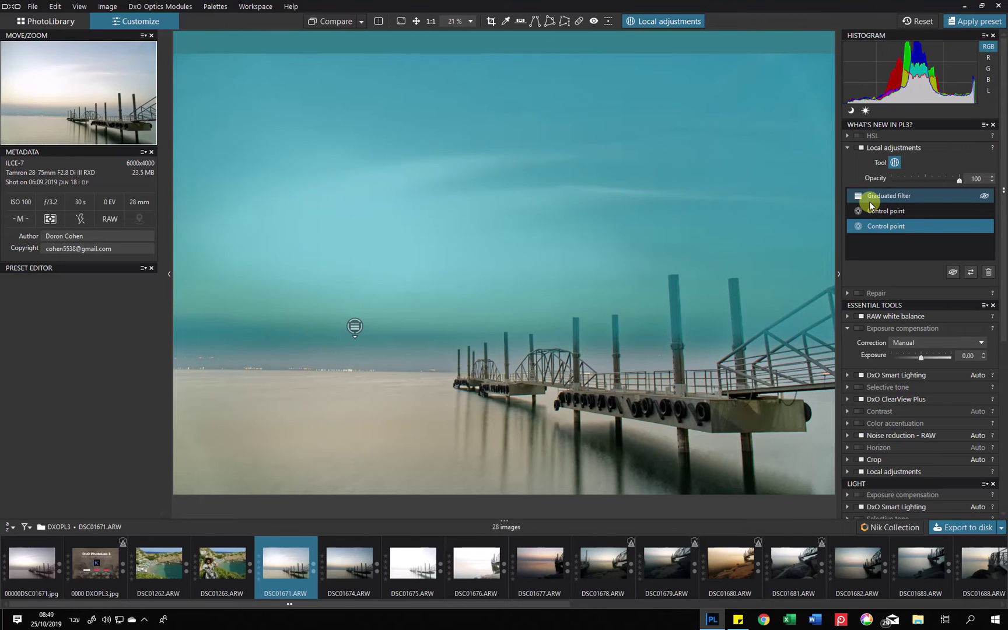
click(874, 197)
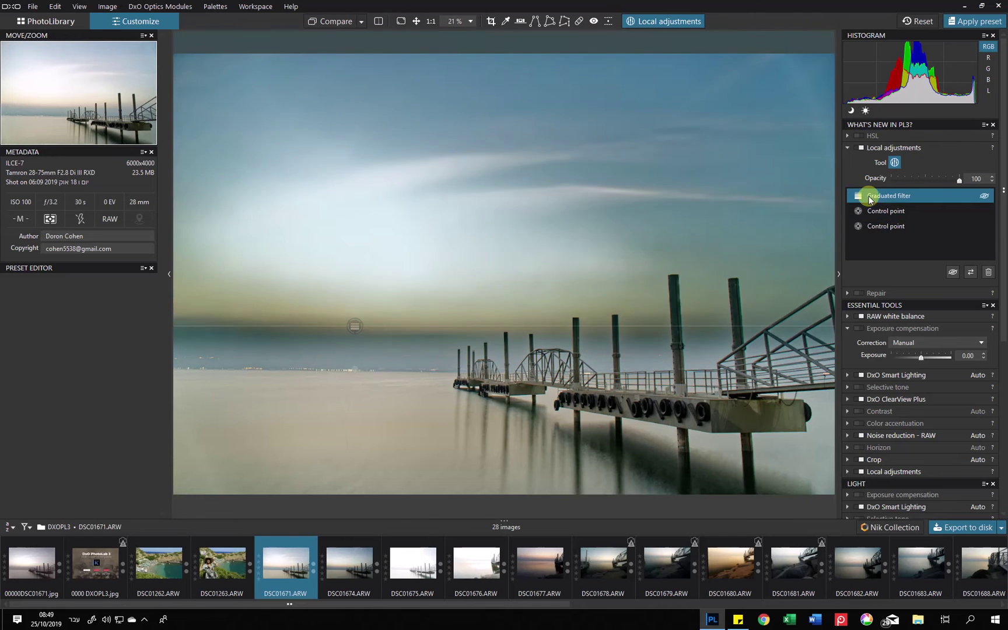
click(952, 272)
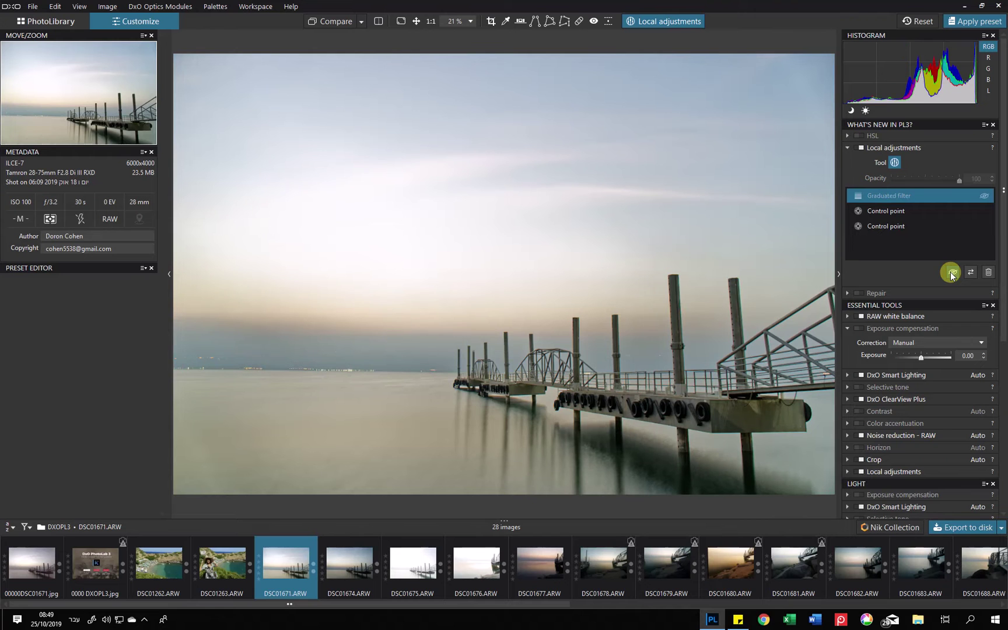
click(951, 273)
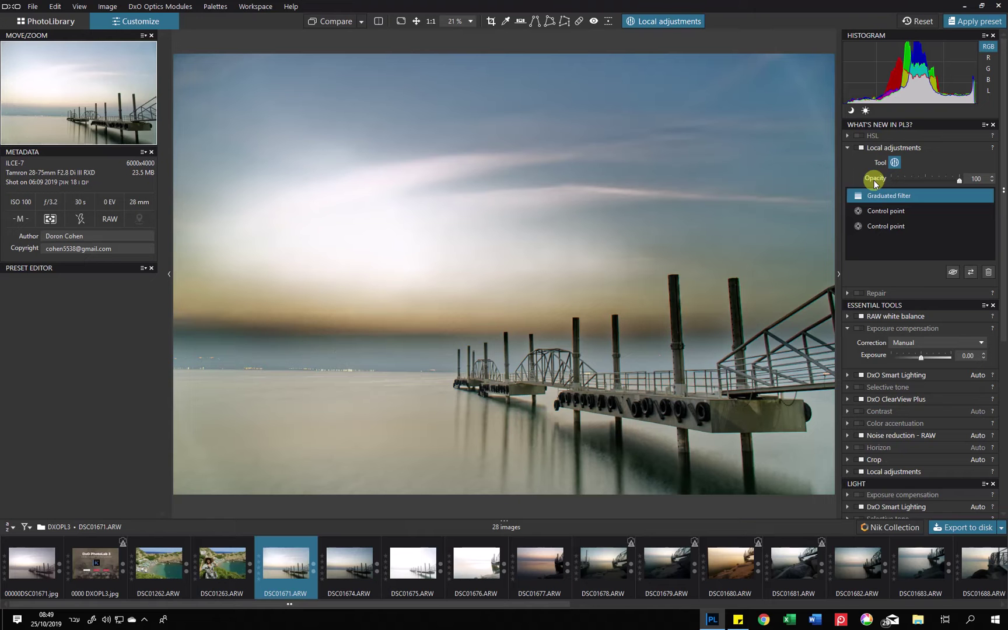
mouse_move(959, 180)
mouse_down()
mouse_move(920, 185)
mouse_move(952, 190)
mouse_up()
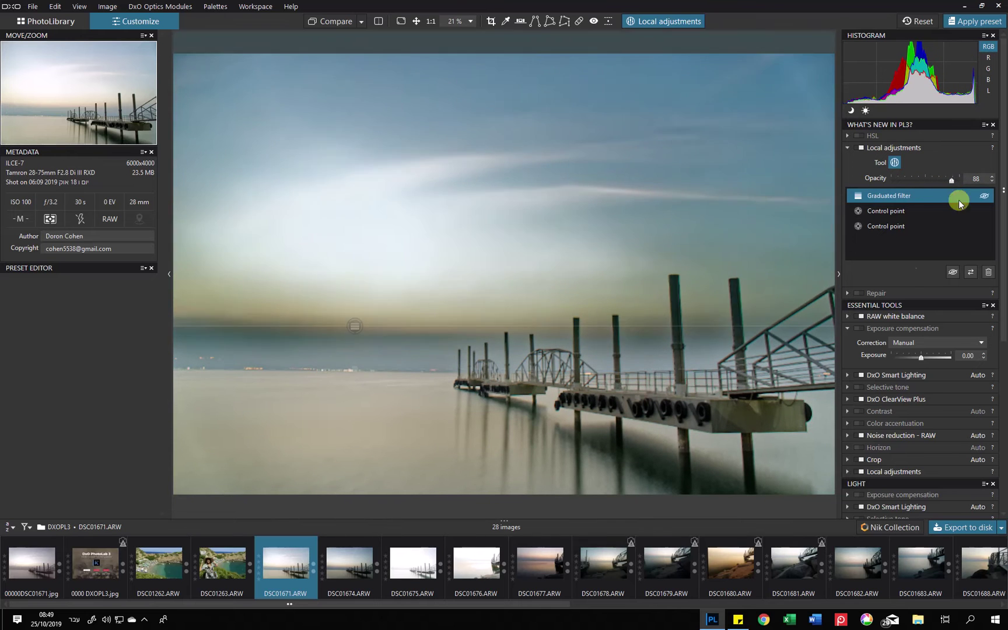
Delete the first control point, review the remaining adjustments, then open beach photo DSC01262.
click(880, 216)
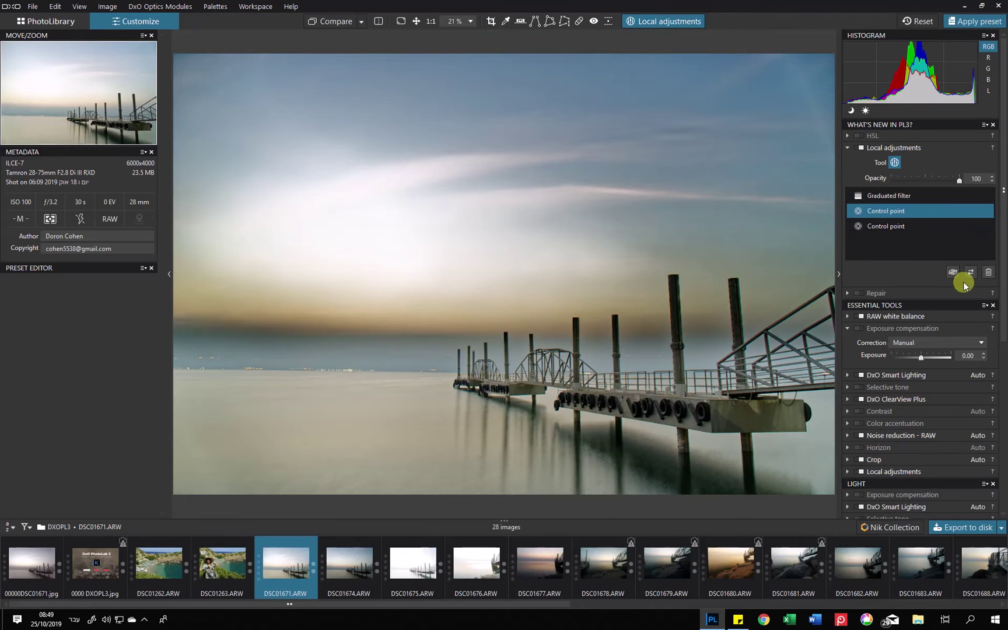
click(988, 272)
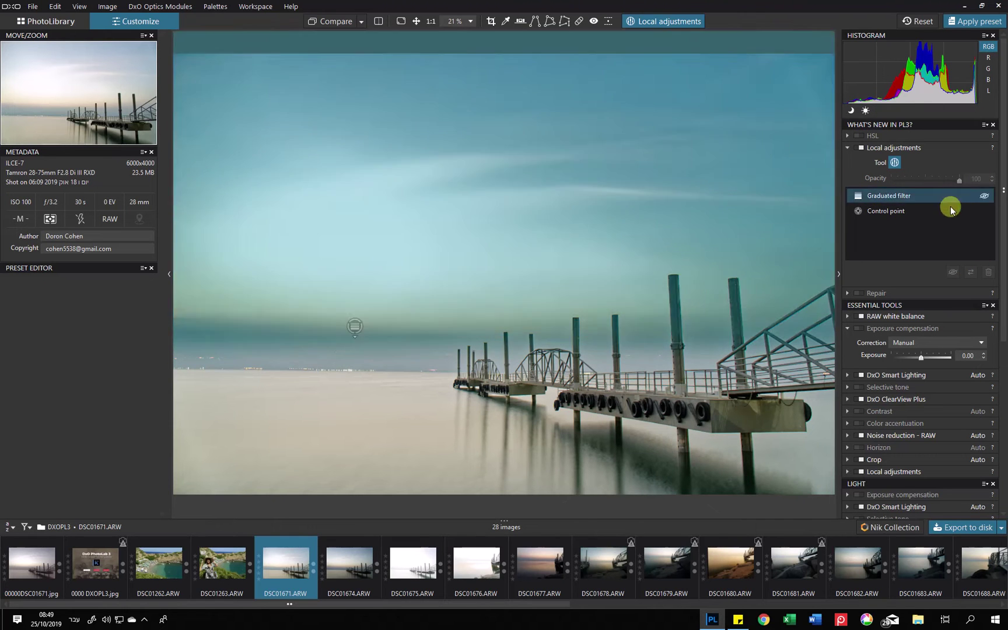
click(892, 214)
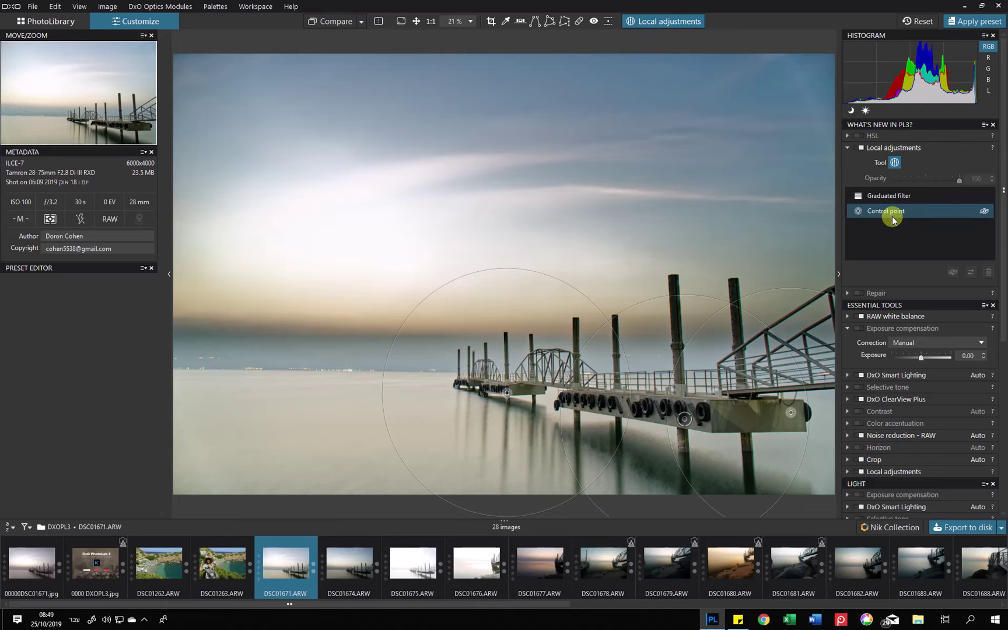
click(878, 197)
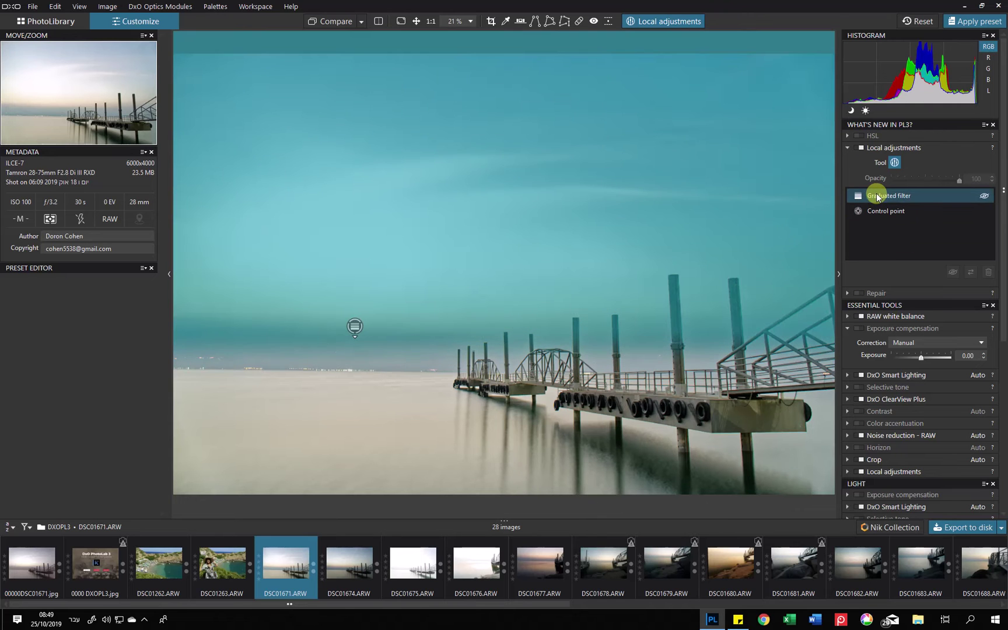
click(887, 225)
click(874, 198)
click(877, 239)
drag(873, 248, 861, 205)
click(865, 235)
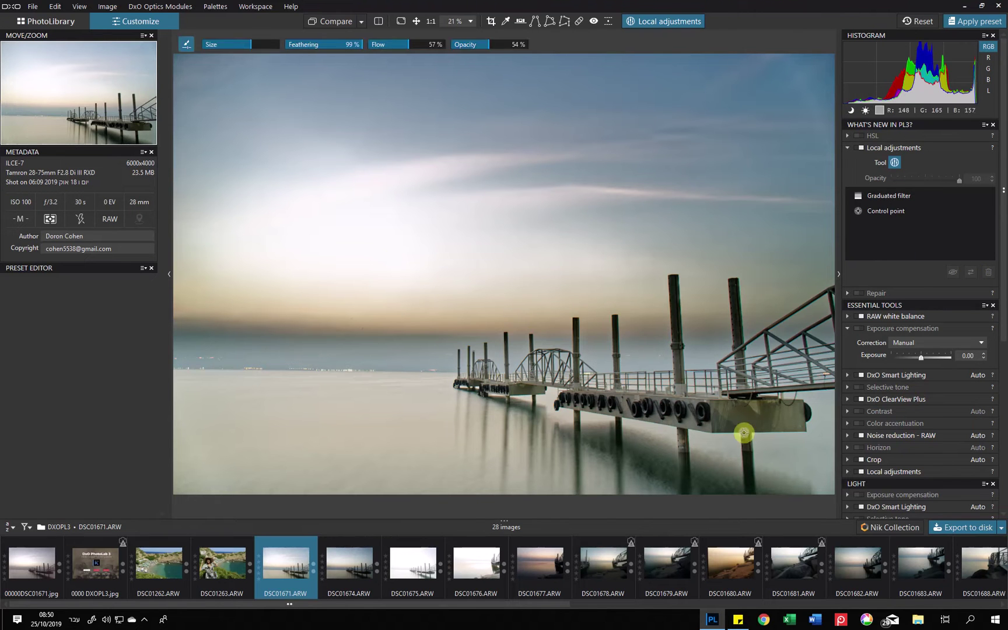
click(168, 564)
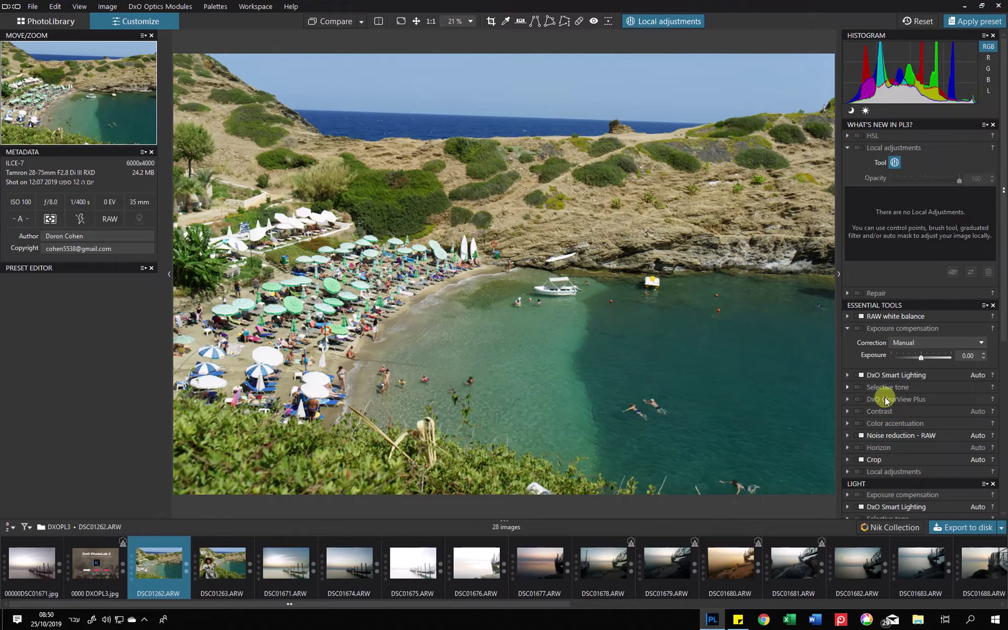
Enable ClearView Plus on the beach photo, then open DSC01263 in Local adjustments mode.
click(862, 399)
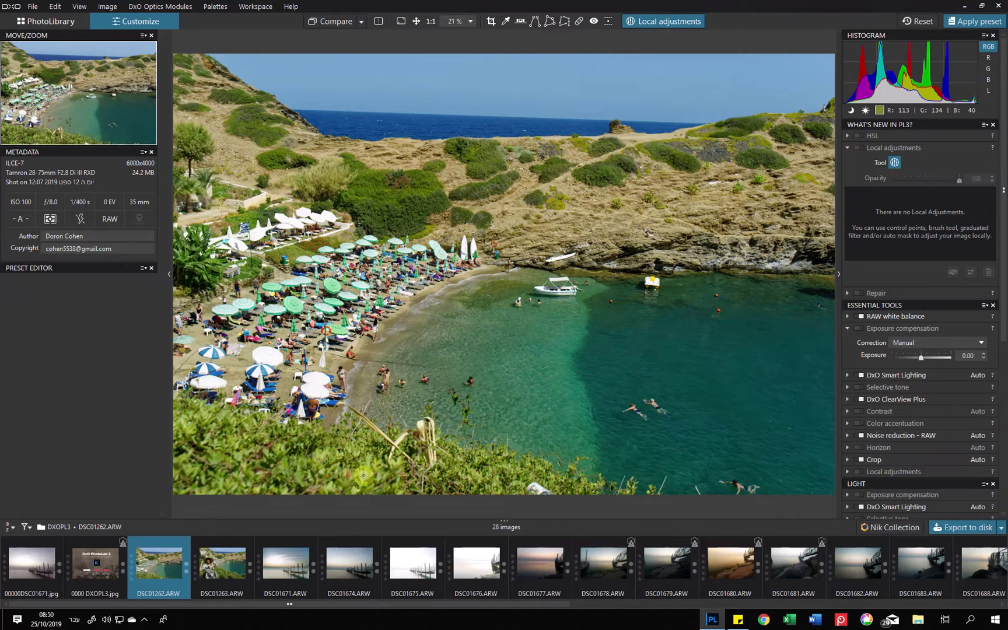
click(222, 582)
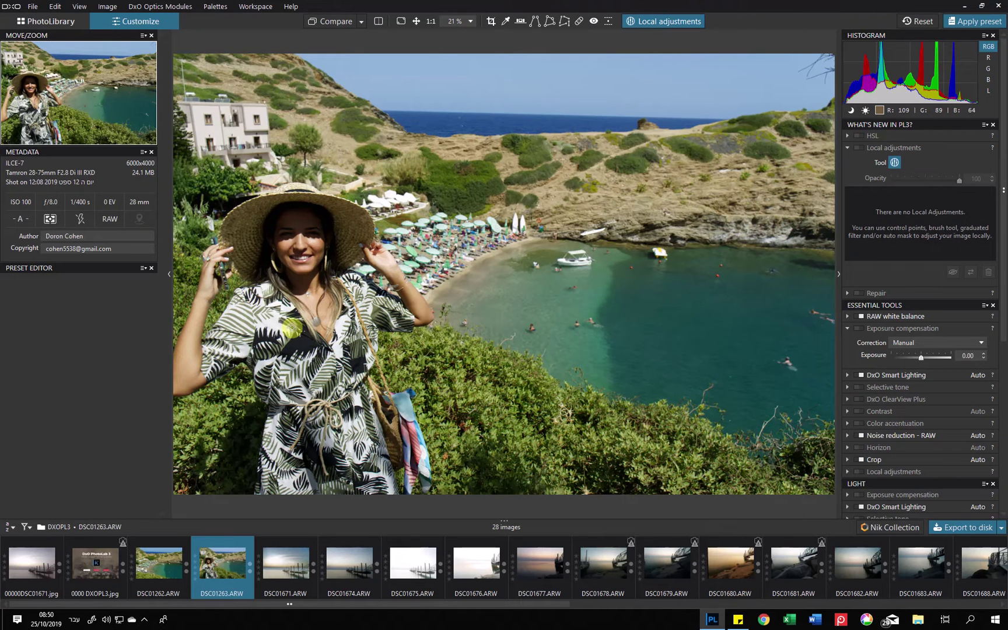
click(671, 23)
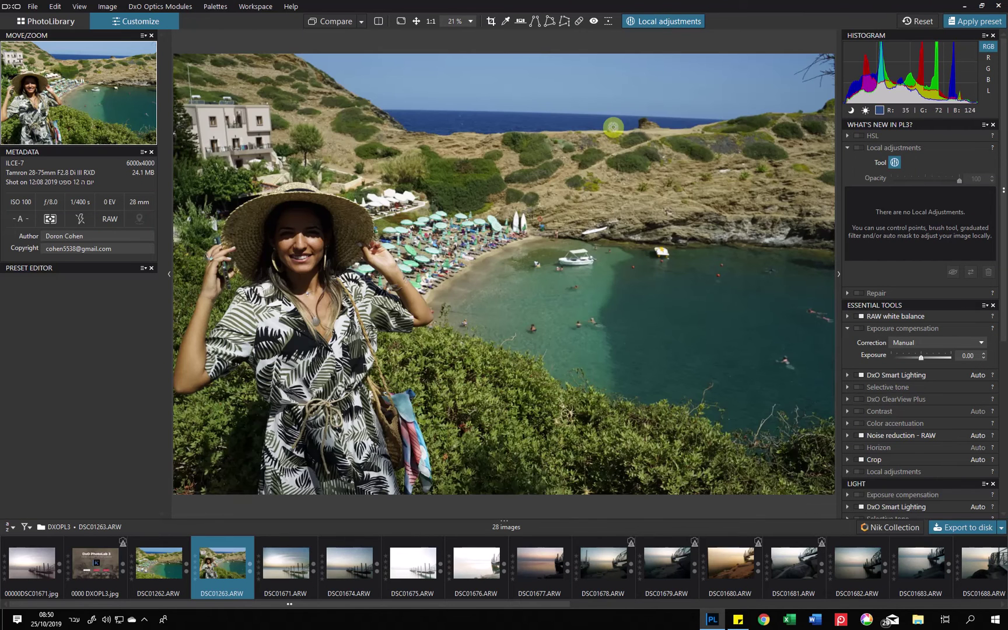
Paint an Auto mask over the woman's dress and around her arm.
right_click(368, 320)
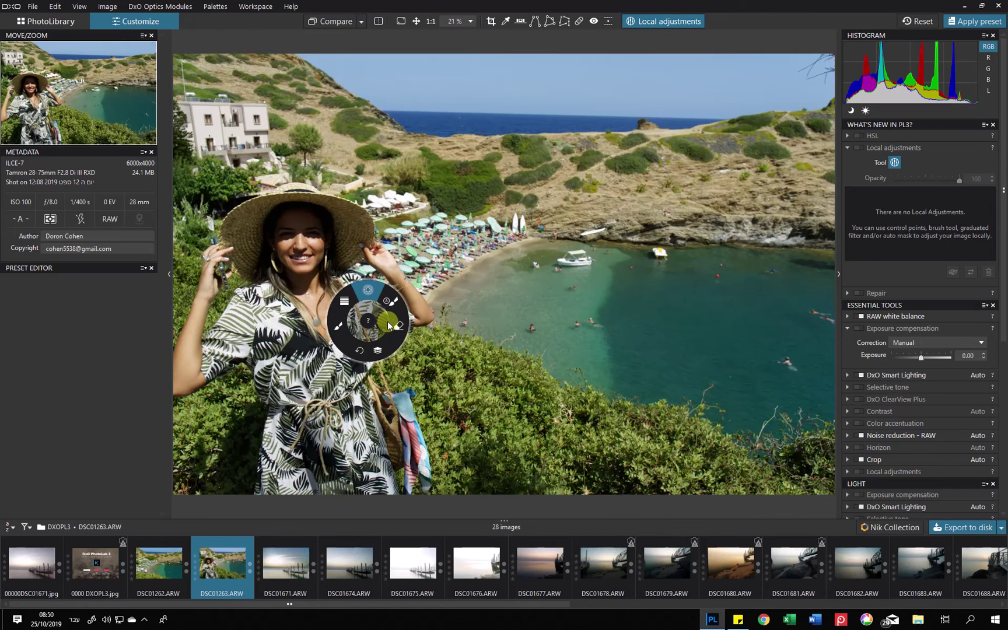
click(392, 308)
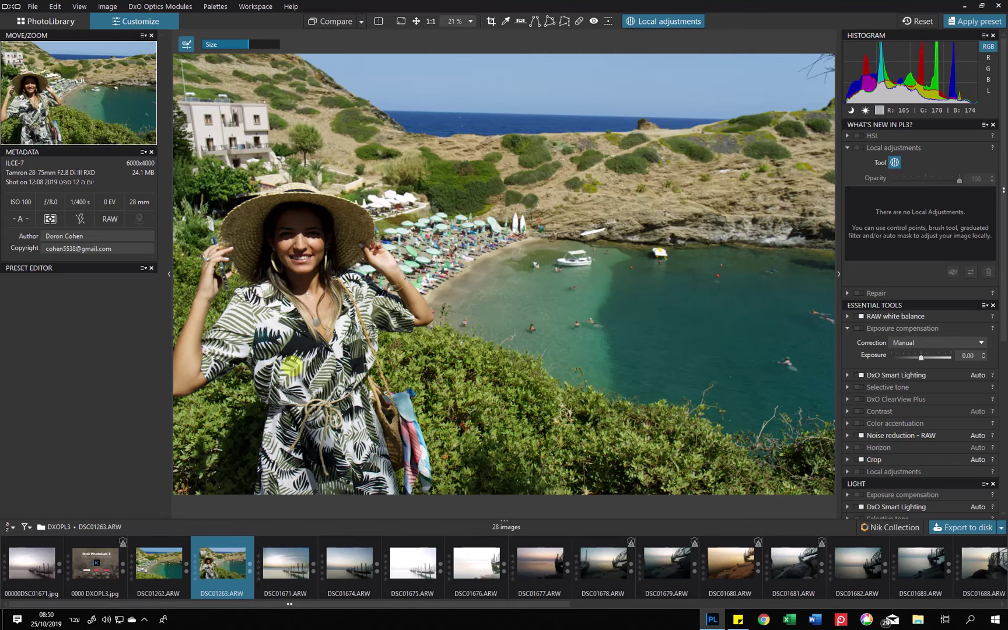
mouse_move(266, 489)
mouse_down()
mouse_move(292, 435)
mouse_move(269, 367)
mouse_move(248, 335)
mouse_move(194, 373)
mouse_move(195, 319)
mouse_move(216, 260)
mouse_up()
mouse_move(246, 316)
mouse_down()
mouse_move(255, 307)
mouse_move(242, 233)
mouse_move(249, 216)
mouse_move(299, 196)
mouse_move(358, 234)
mouse_move(412, 307)
mouse_move(365, 321)
mouse_move(350, 370)
mouse_move(356, 466)
mouse_move(378, 484)
mouse_move(376, 436)
mouse_move(398, 417)
mouse_move(397, 436)
mouse_move(414, 465)
mouse_move(347, 457)
mouse_move(320, 489)
mouse_move(290, 367)
mouse_move(358, 323)
mouse_move(299, 275)
mouse_move(304, 239)
mouse_move(356, 453)
mouse_move(295, 408)
mouse_up()
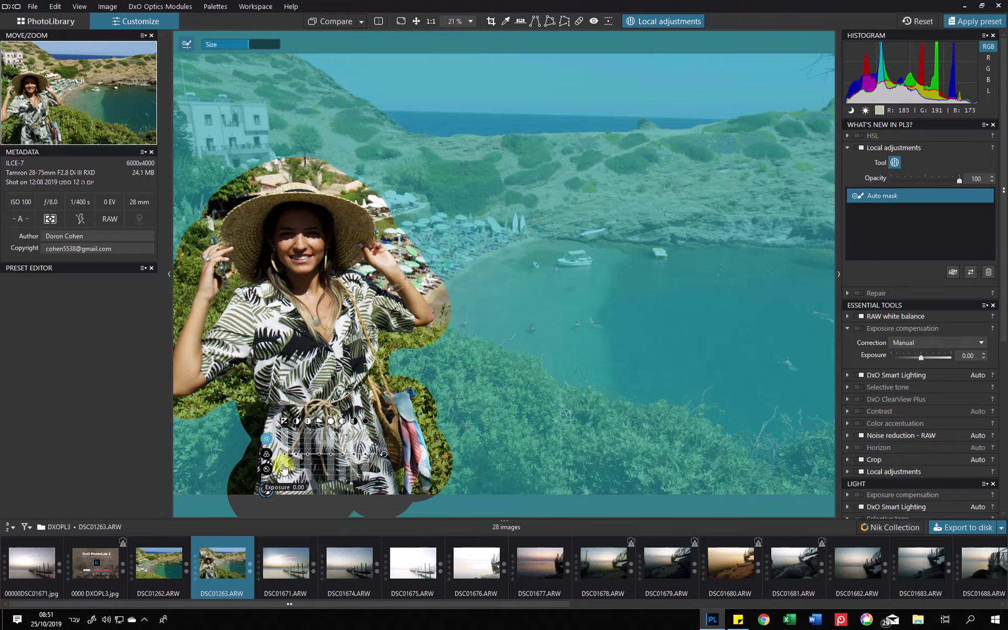
Drop the masked area's exposure to -1.52 and raise its ClearView Plus.
drag(283, 469, 285, 468)
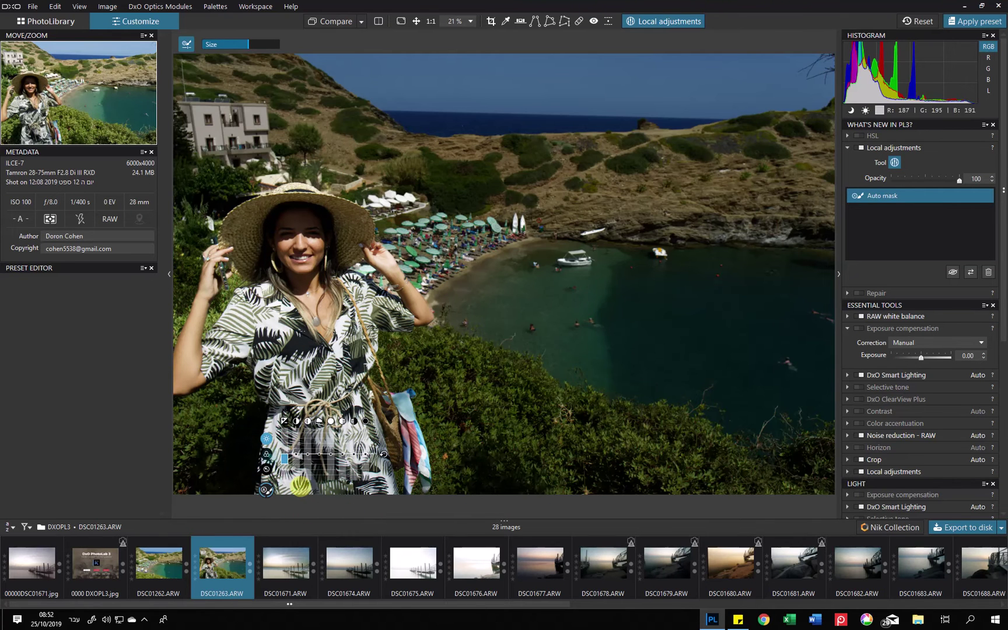
click(319, 441)
mouse_move(286, 462)
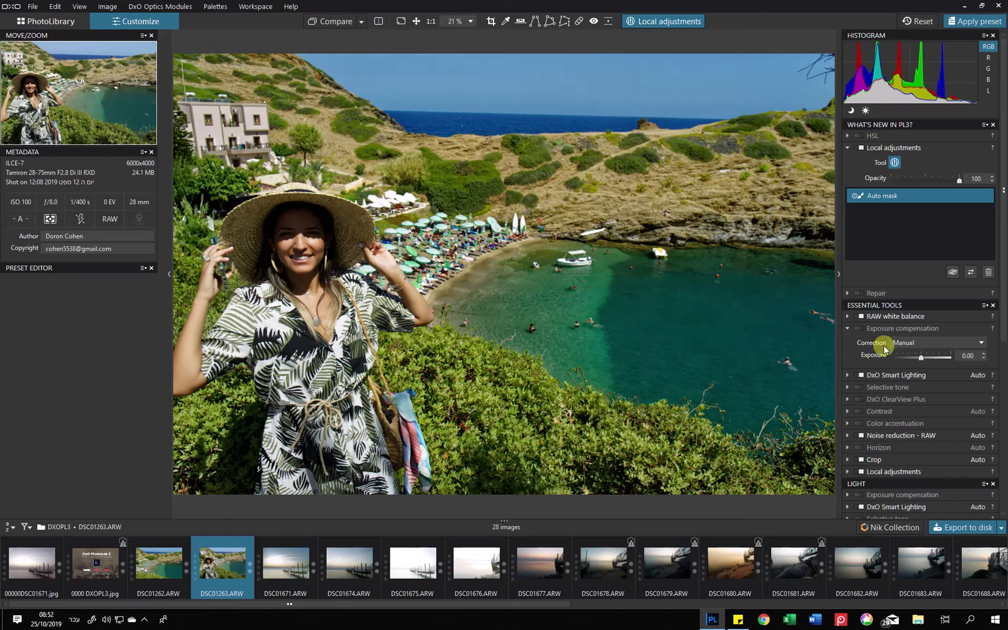
Raise overall exposure to 0.74, collapse Local adjustments, and scroll the filmstrip to DSC01681–DSC01700.
drag(927, 360, 924, 359)
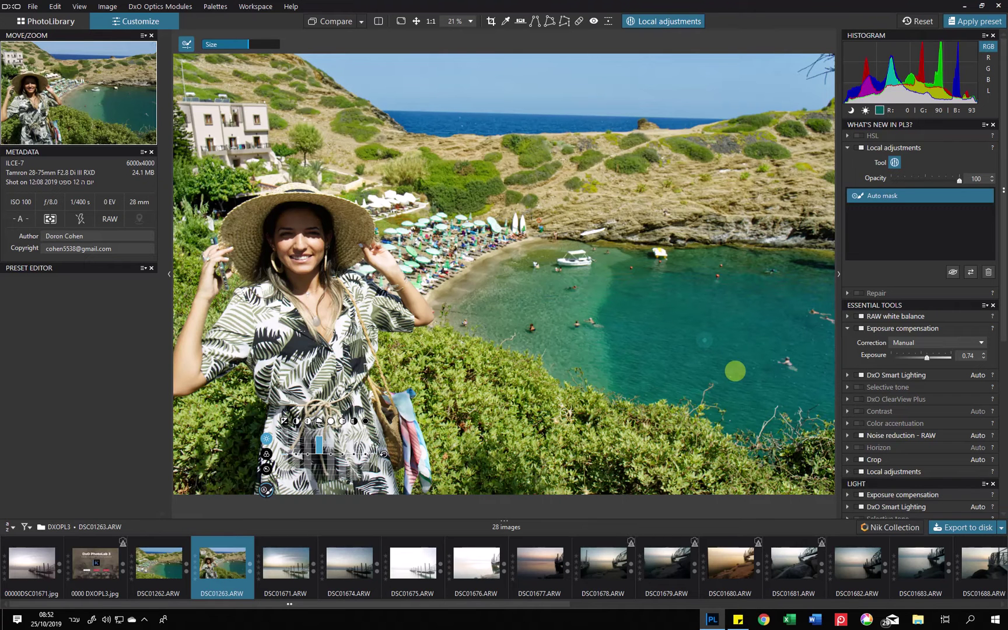
click(847, 150)
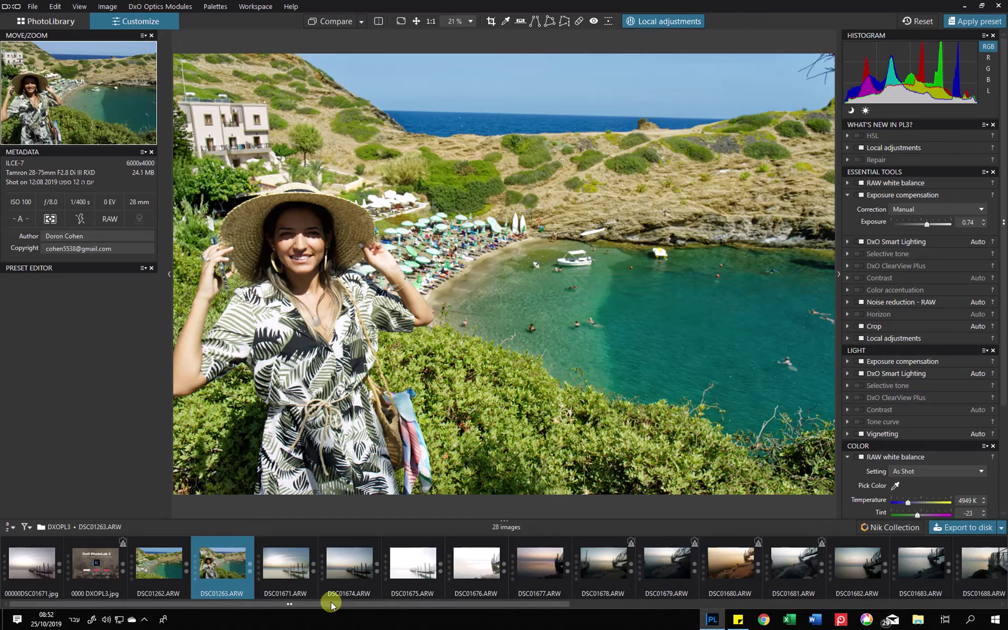
drag(364, 605, 793, 603)
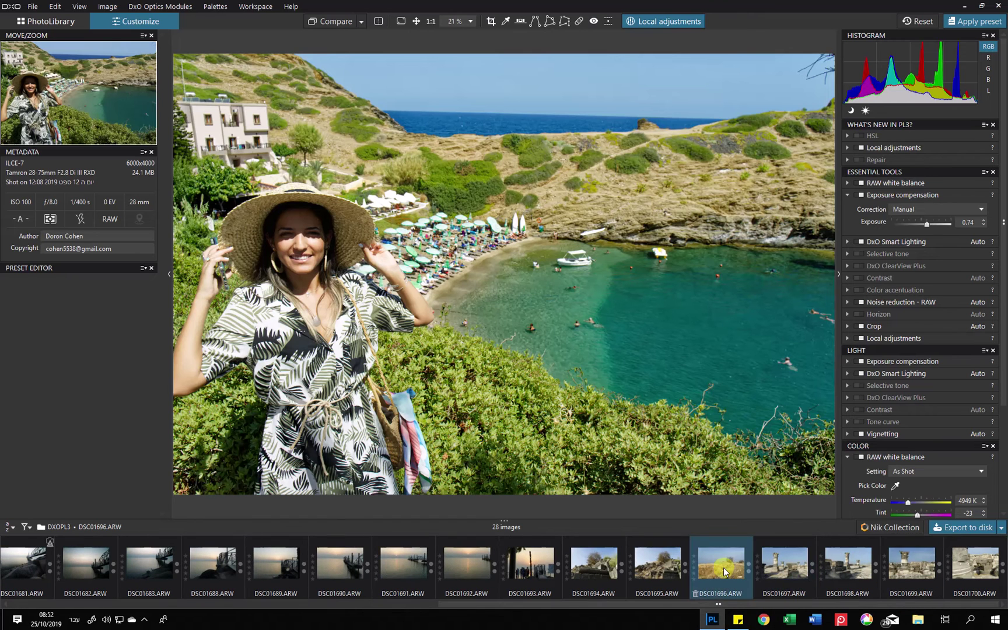
Open DSC01696.ARW, the dry grassland with a lone tree, and expand its HSL palette.
click(751, 556)
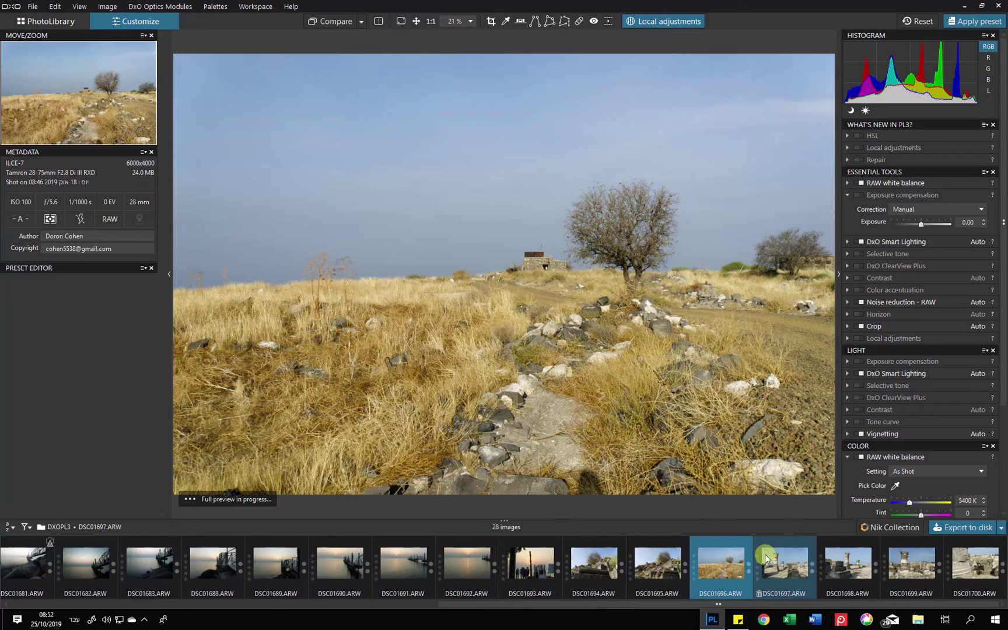
key(r)
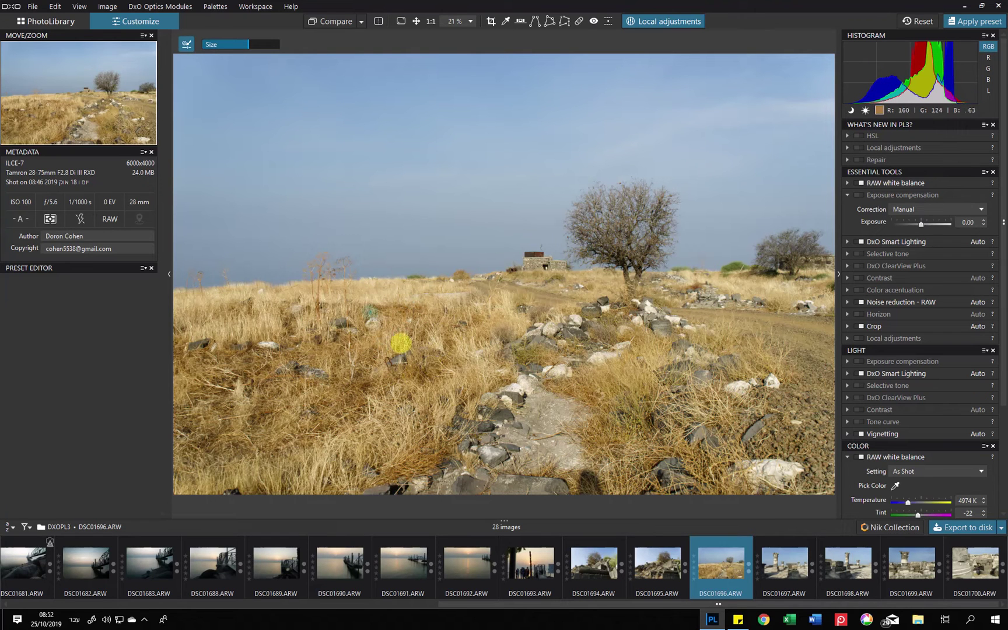
click(847, 136)
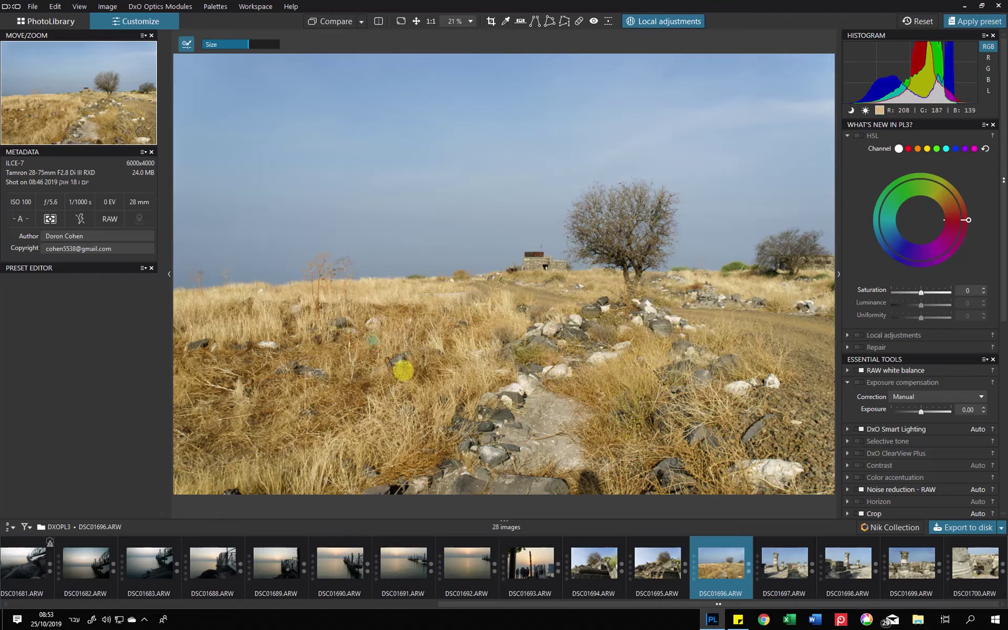
Leave local adjustments, target the yellow HSL channel and test its Luminance slider.
click(665, 21)
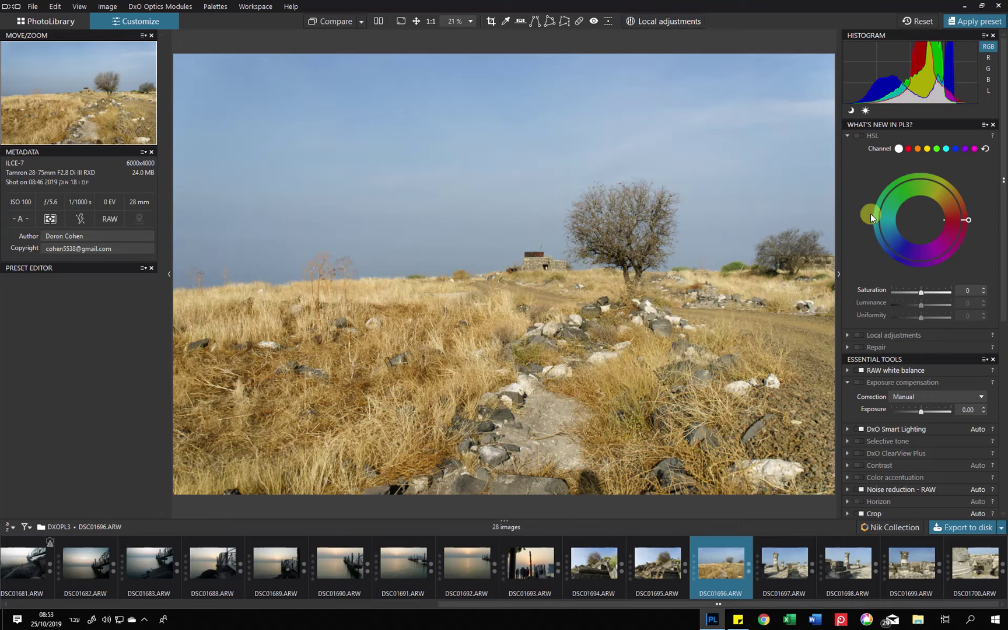
click(927, 150)
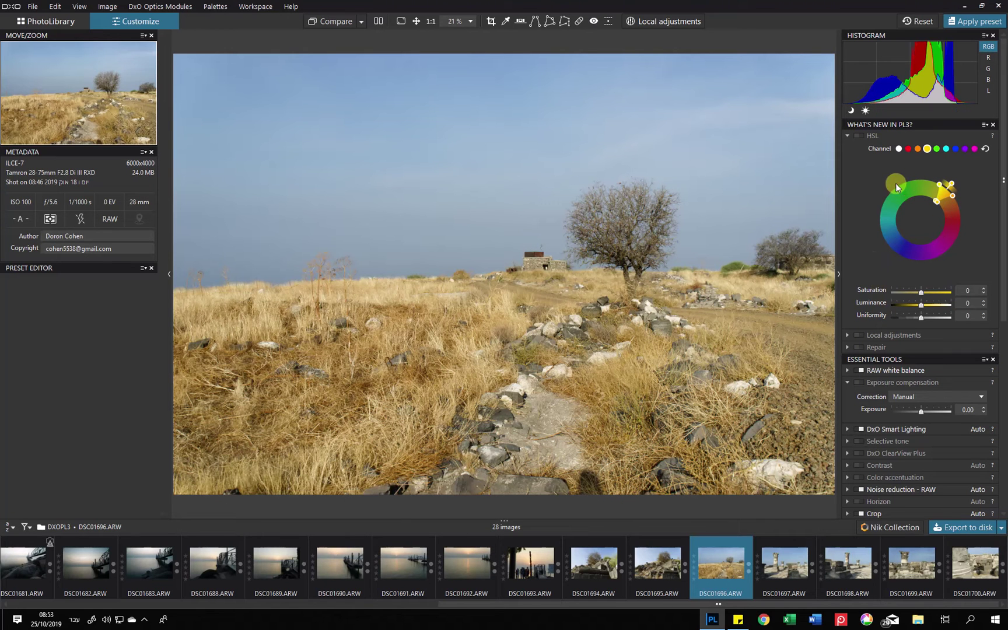
click(900, 303)
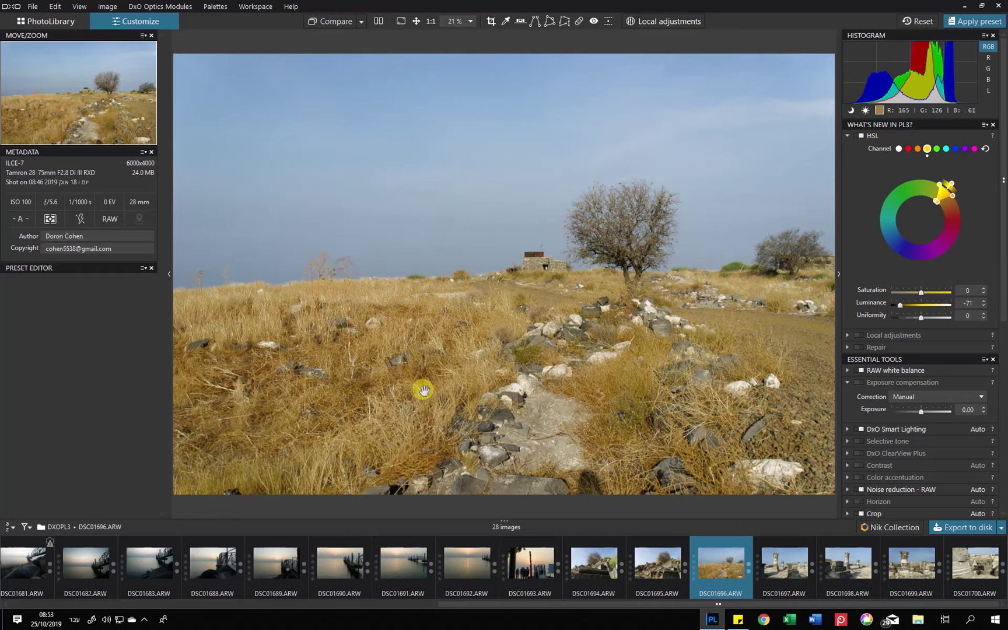
drag(902, 304, 923, 293)
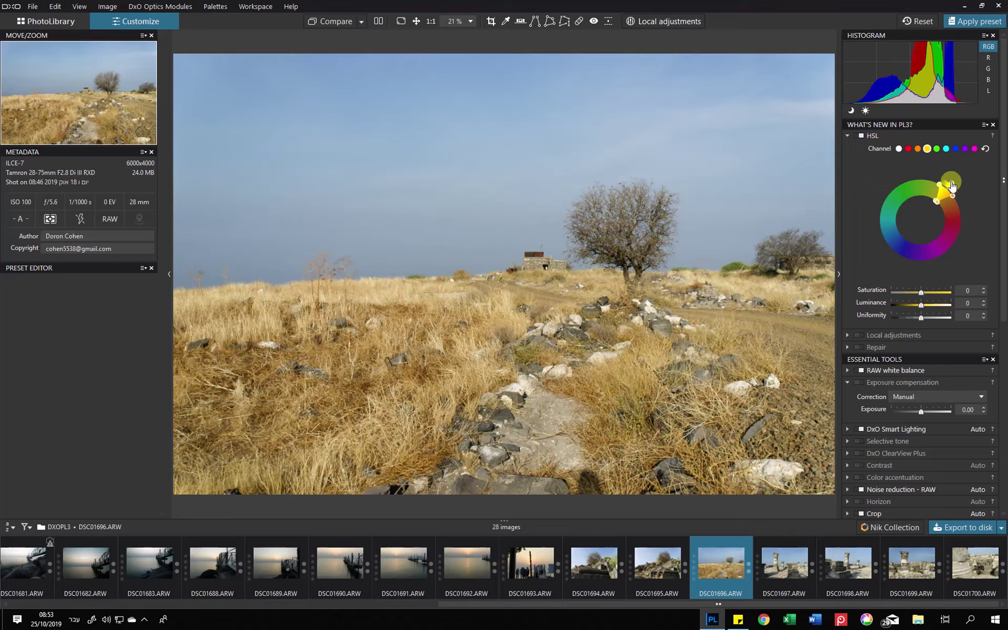
Shift the yellow hue to green, widen its range, and darken it to -50 luminance.
drag(951, 185, 892, 183)
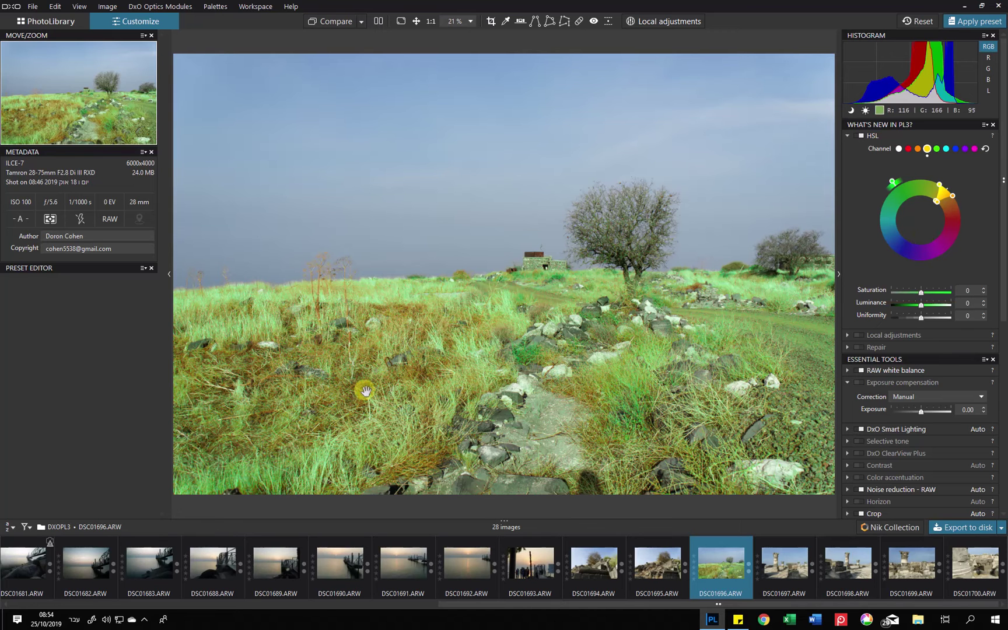
drag(936, 207, 940, 211)
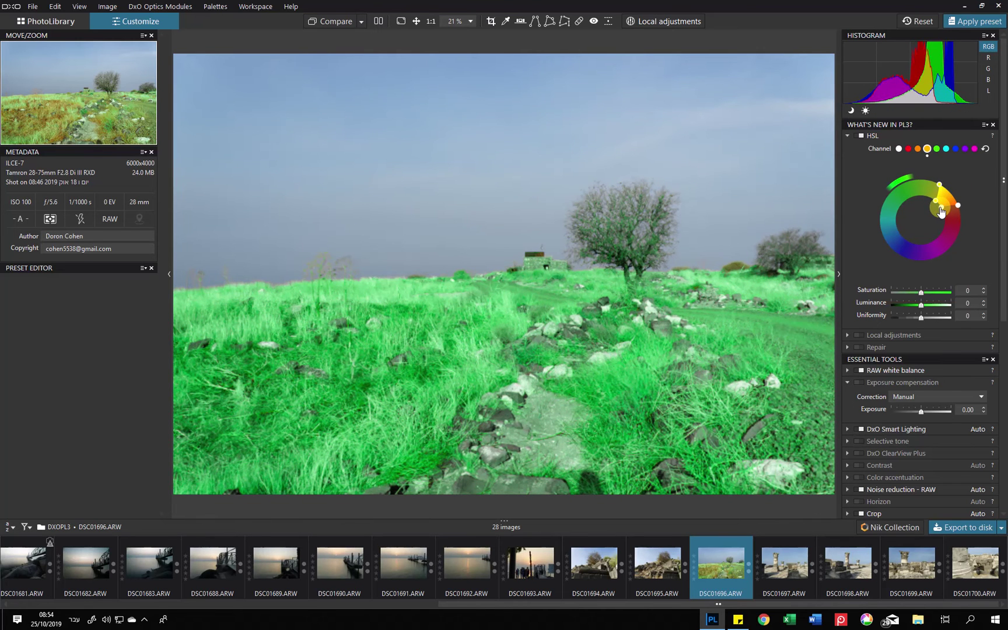
drag(941, 212, 942, 216)
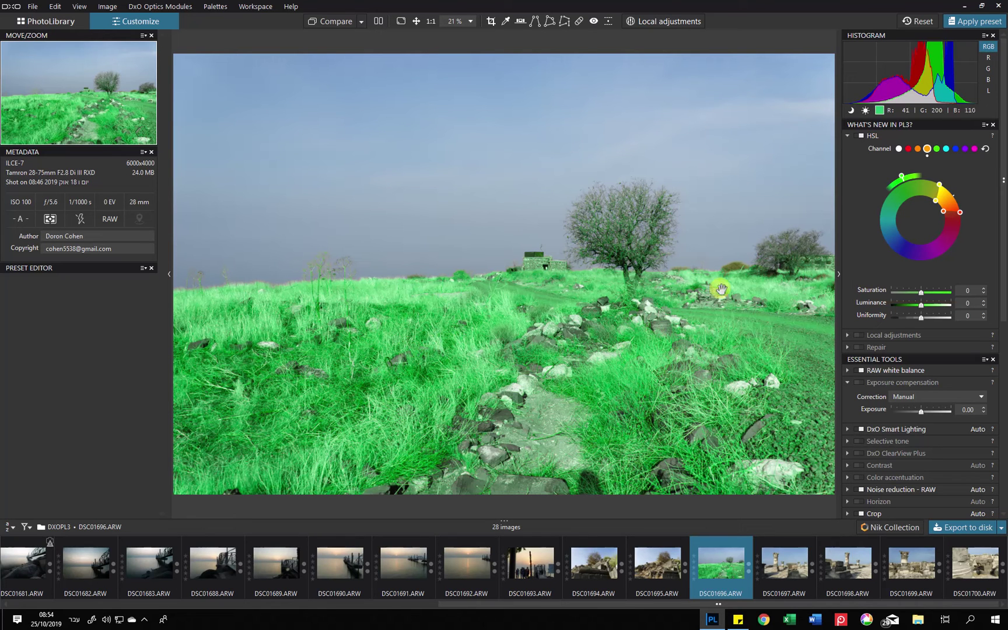
mouse_move(921, 304)
mouse_down()
mouse_move(907, 295)
mouse_move(907, 308)
mouse_up()
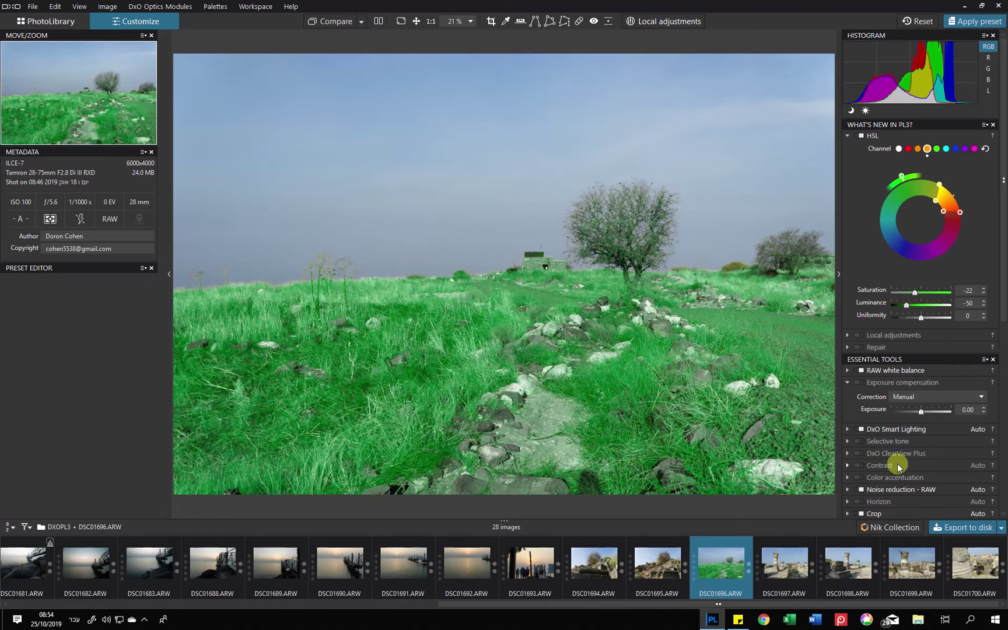
Enable ClearView Plus and add a graduated filter with ClearView Plus over the sky.
click(861, 454)
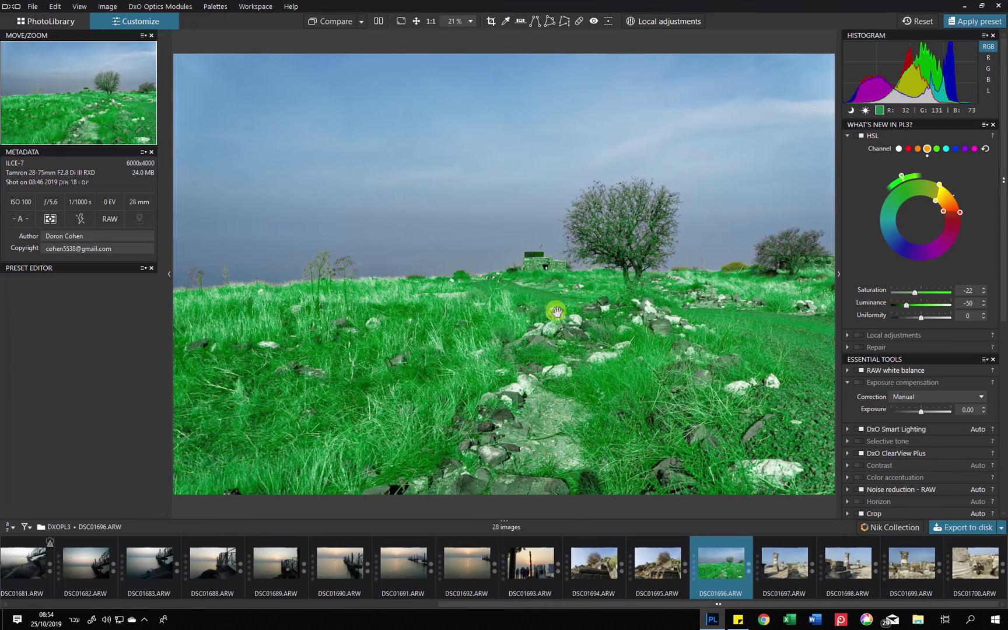
click(642, 21)
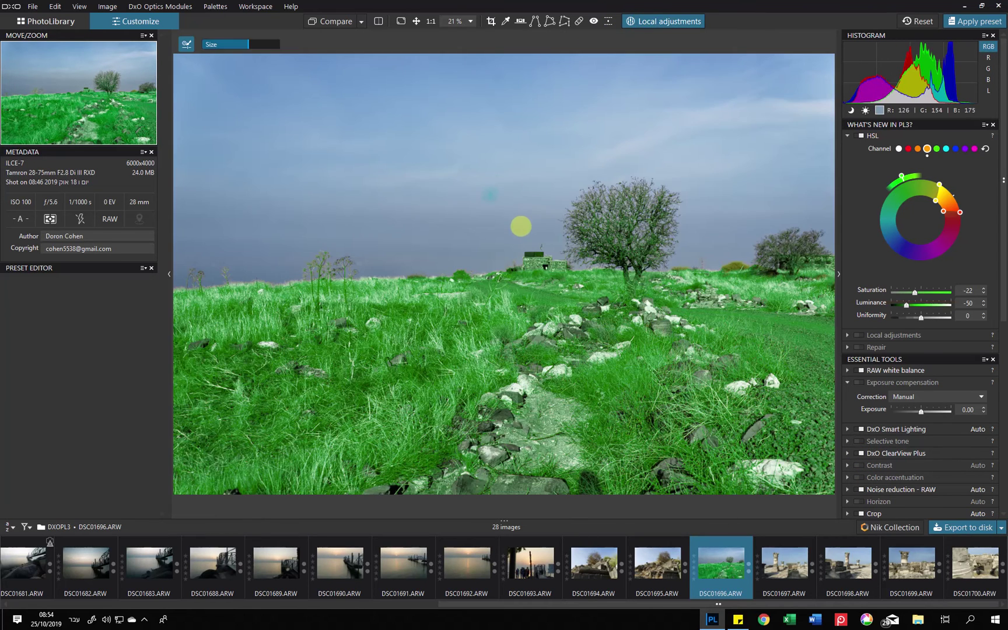
right_click(522, 225)
click(493, 229)
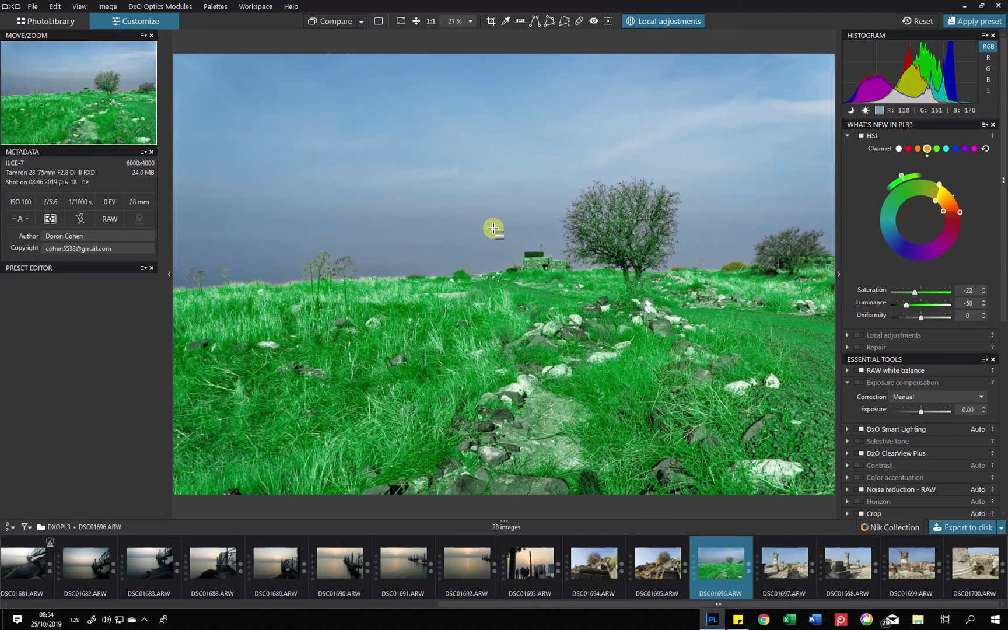
mouse_move(488, 245)
mouse_down()
mouse_move(488, 281)
mouse_move(486, 253)
mouse_move(488, 261)
mouse_up()
mouse_move(536, 304)
mouse_down()
mouse_move(537, 276)
mouse_move(540, 294)
mouse_up()
click(674, 21)
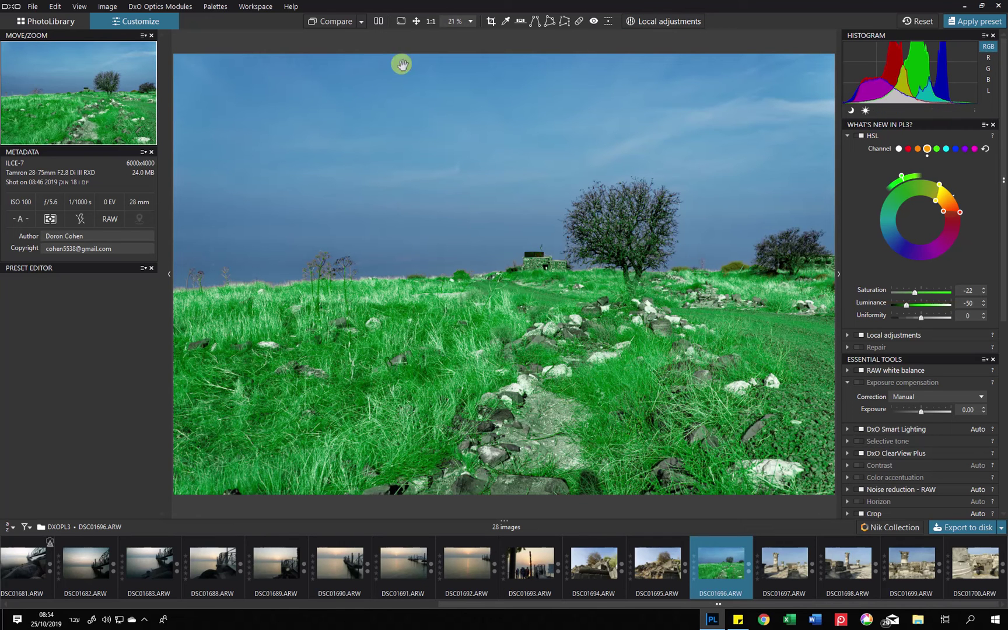
click(380, 22)
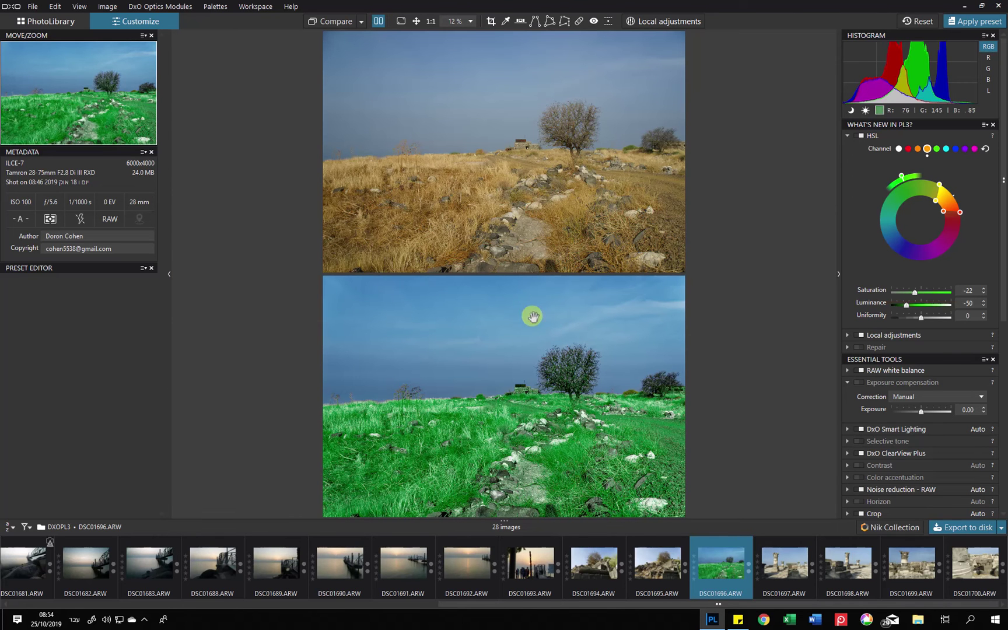
click(380, 22)
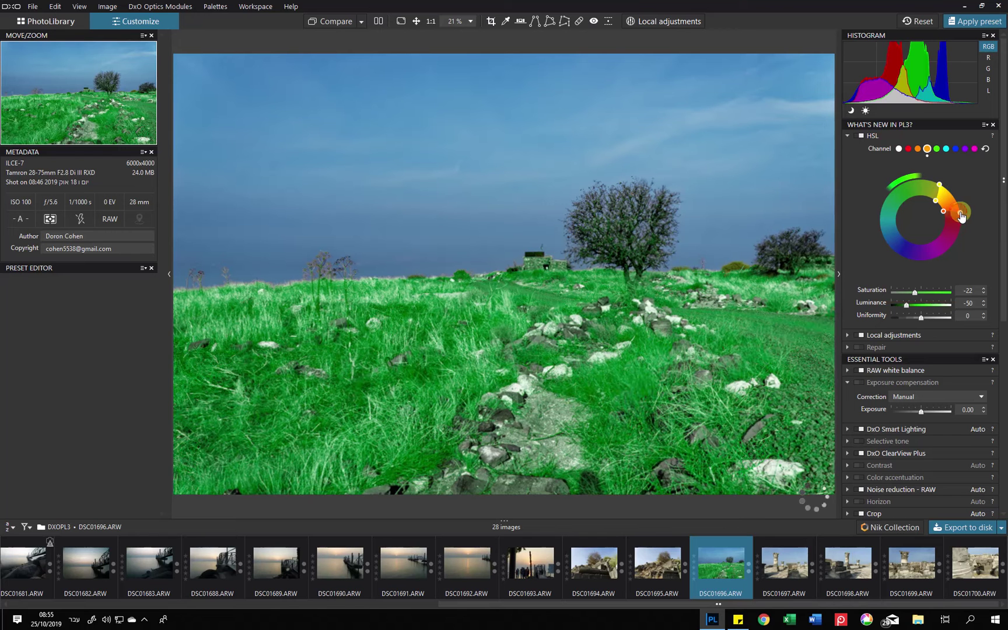
Extend the green-shifted hue range into orange and test Uniformity at 97 and -91.
mouse_move(954, 206)
mouse_down()
mouse_move(948, 195)
mouse_move(951, 205)
mouse_up()
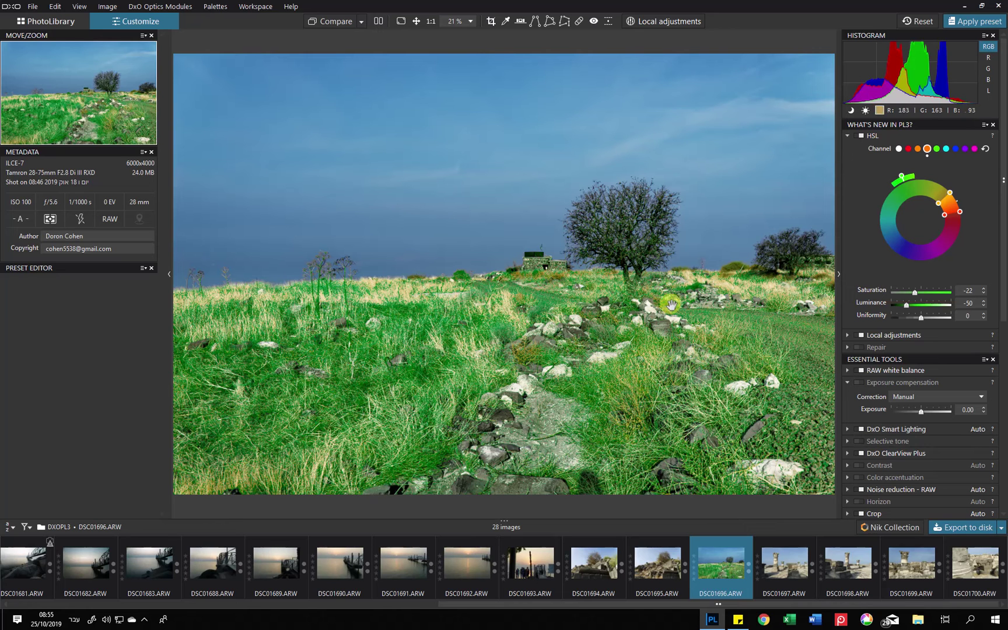
mouse_move(950, 198)
mouse_down()
mouse_move(937, 188)
mouse_move(960, 219)
mouse_move(948, 251)
mouse_move(913, 262)
mouse_move(973, 234)
mouse_move(933, 281)
mouse_move(959, 240)
mouse_move(942, 171)
mouse_move(928, 186)
mouse_move(942, 185)
mouse_up()
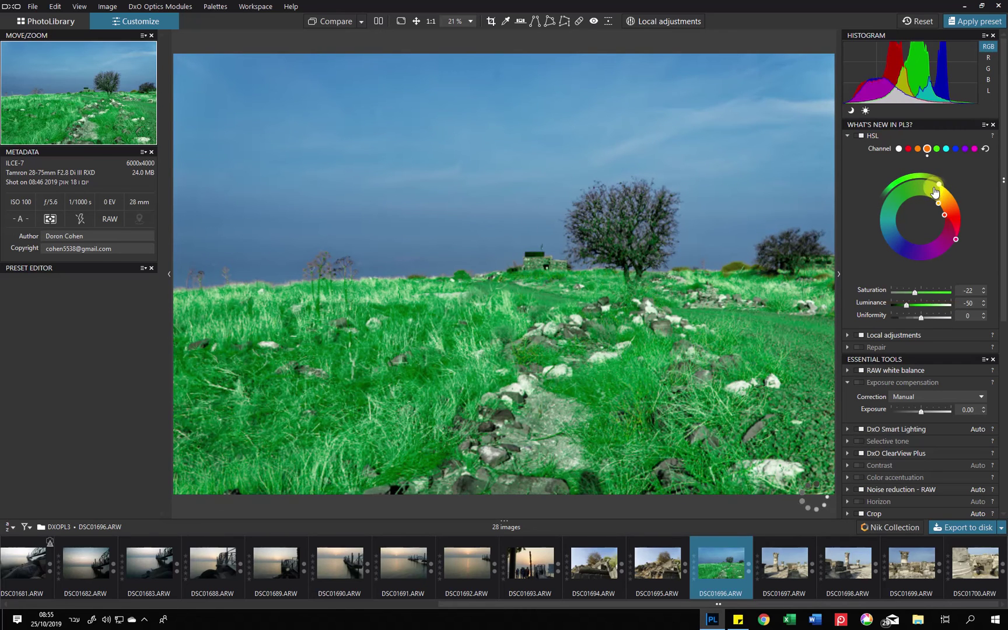
click(596, 350)
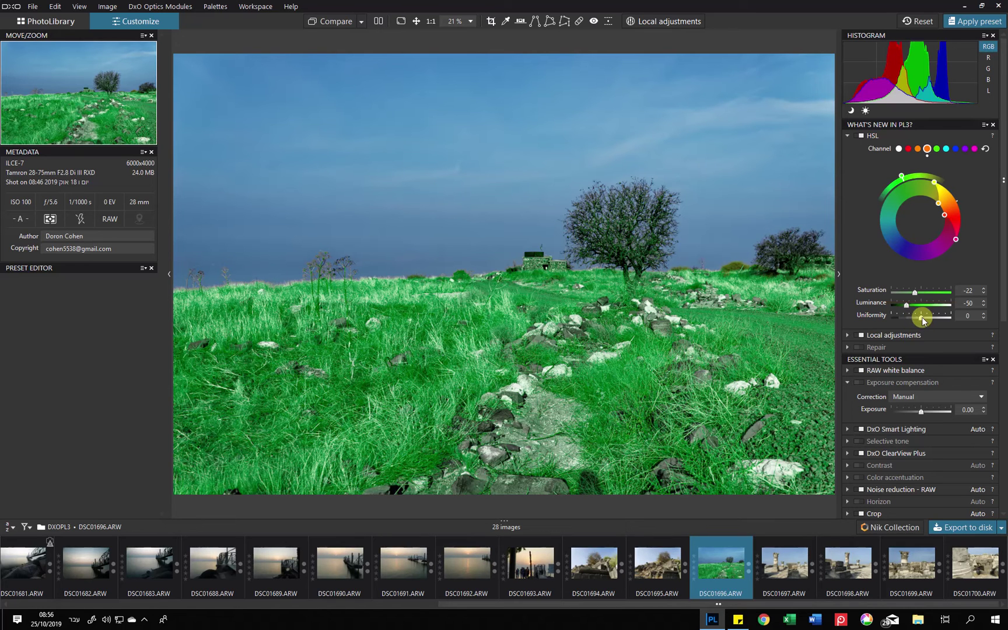
drag(922, 318, 951, 321)
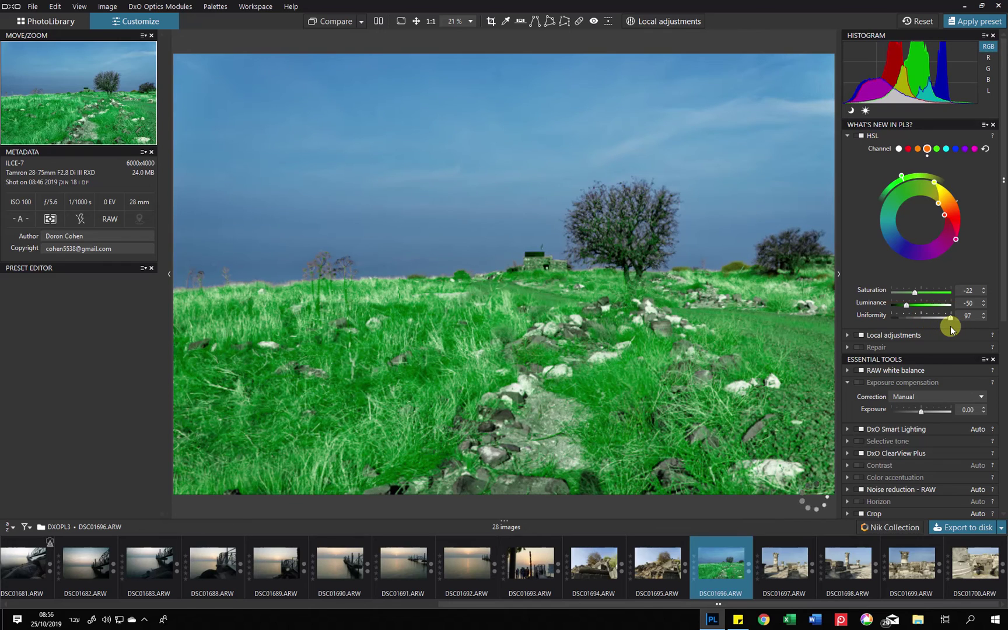
drag(950, 320, 894, 340)
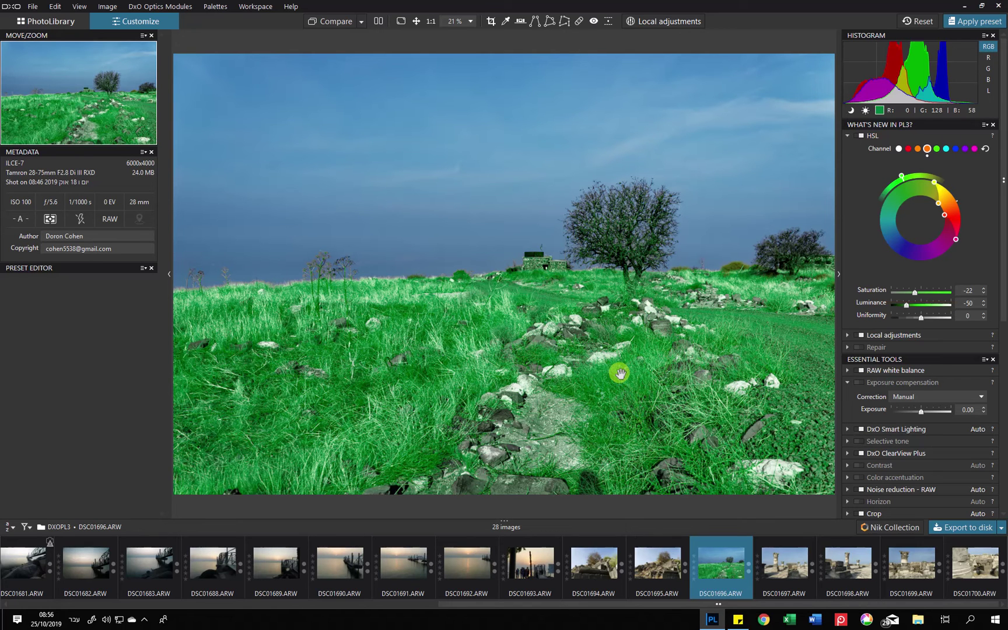
Collapse HSL, start the Repair tool and paint a clone over the horizon hut.
click(848, 135)
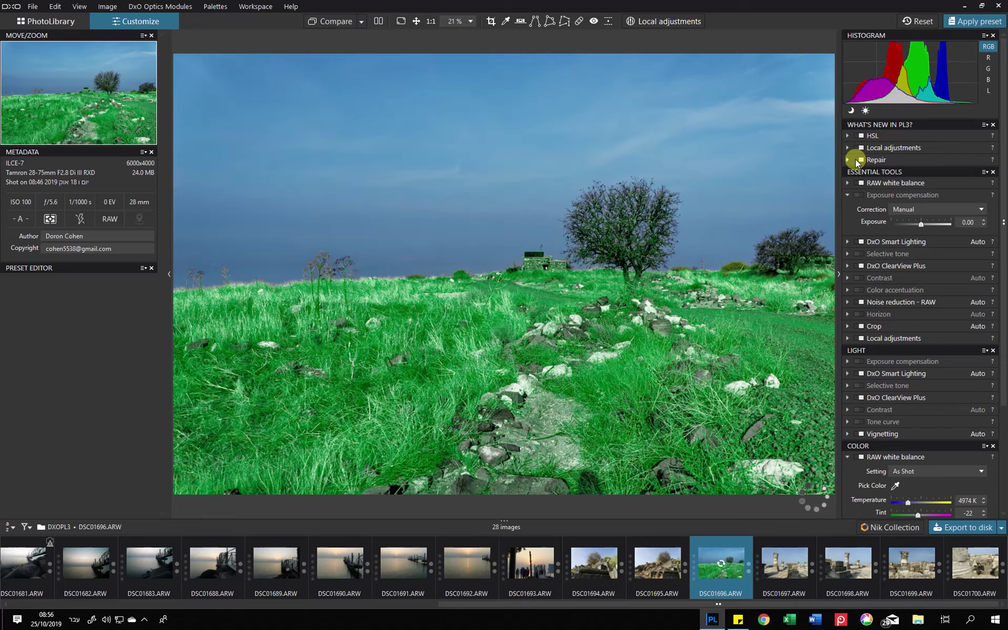
click(848, 160)
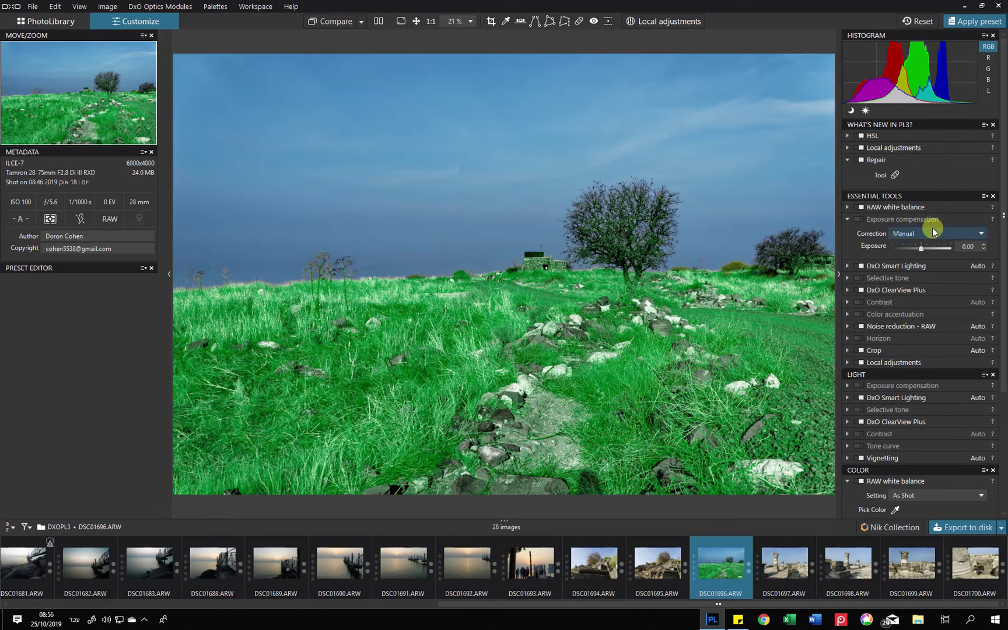
click(894, 175)
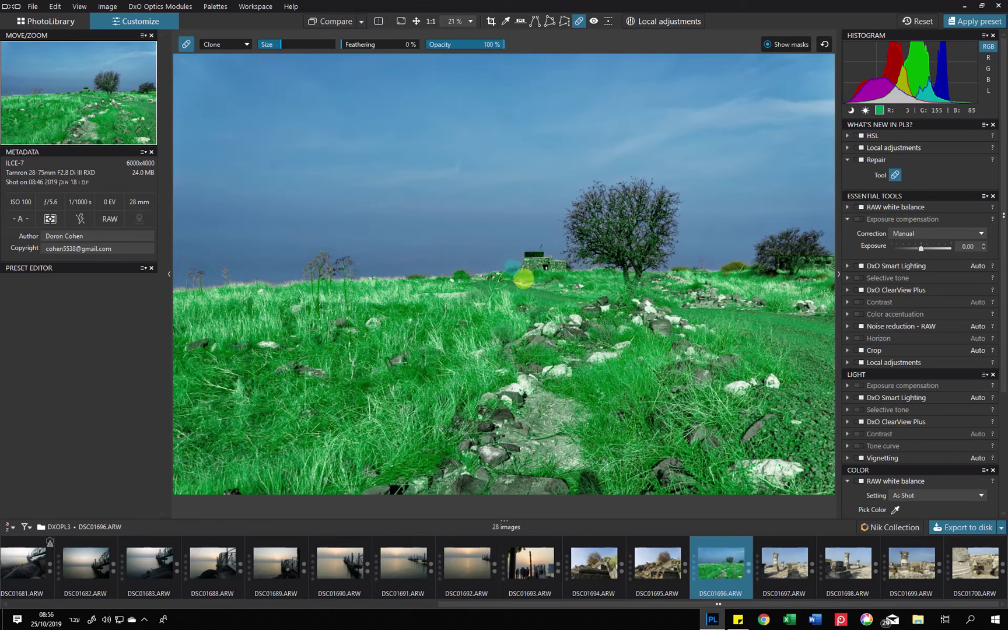
drag(531, 263, 555, 266)
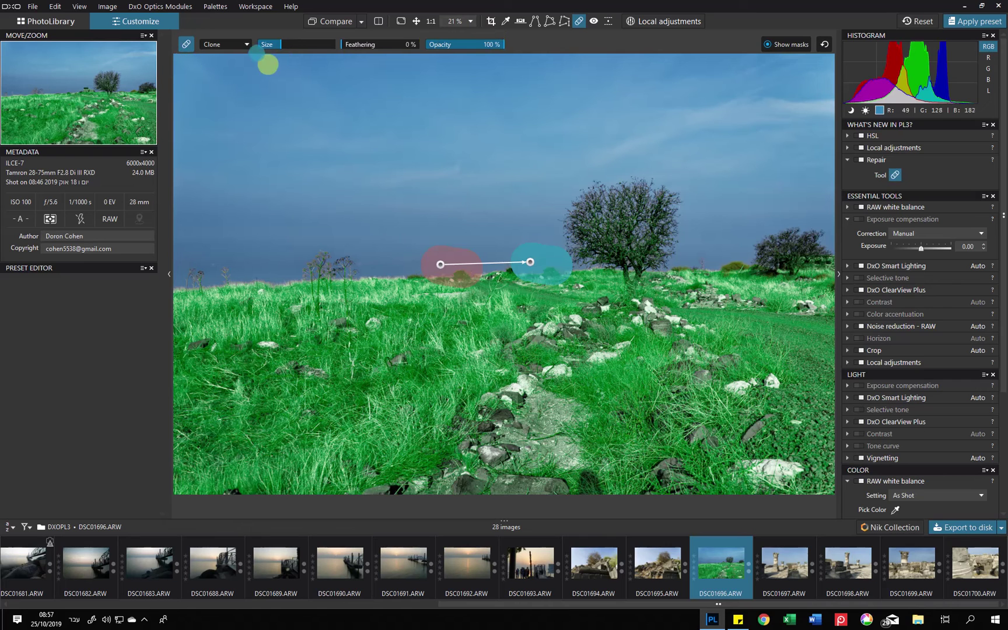
Try lower and higher opacity on the hut patch, previewing with overlays hidden.
drag(473, 45, 459, 45)
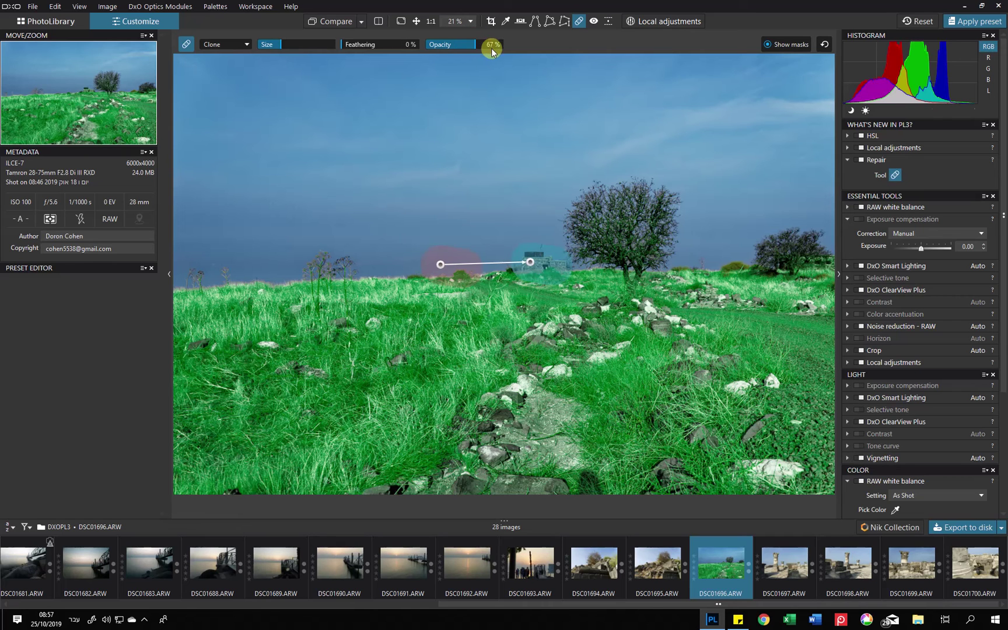
click(490, 48)
click(668, 23)
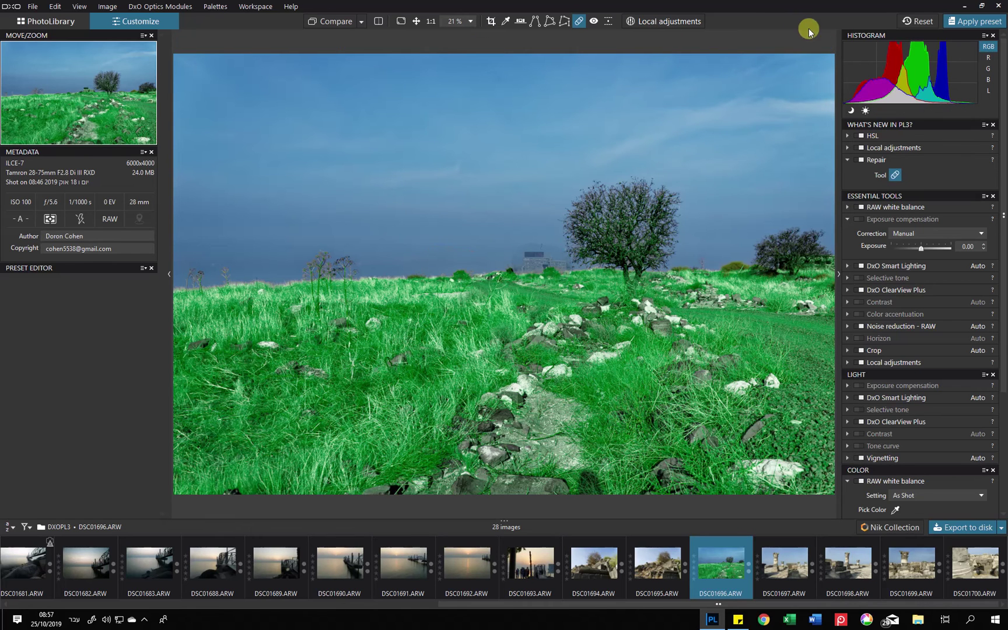
click(682, 22)
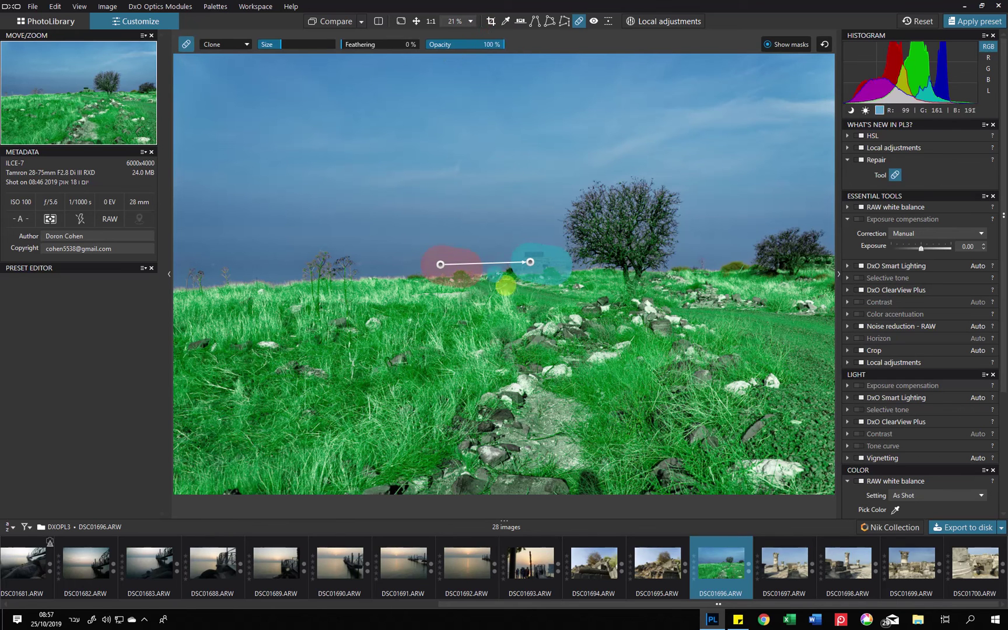
key(Escape)
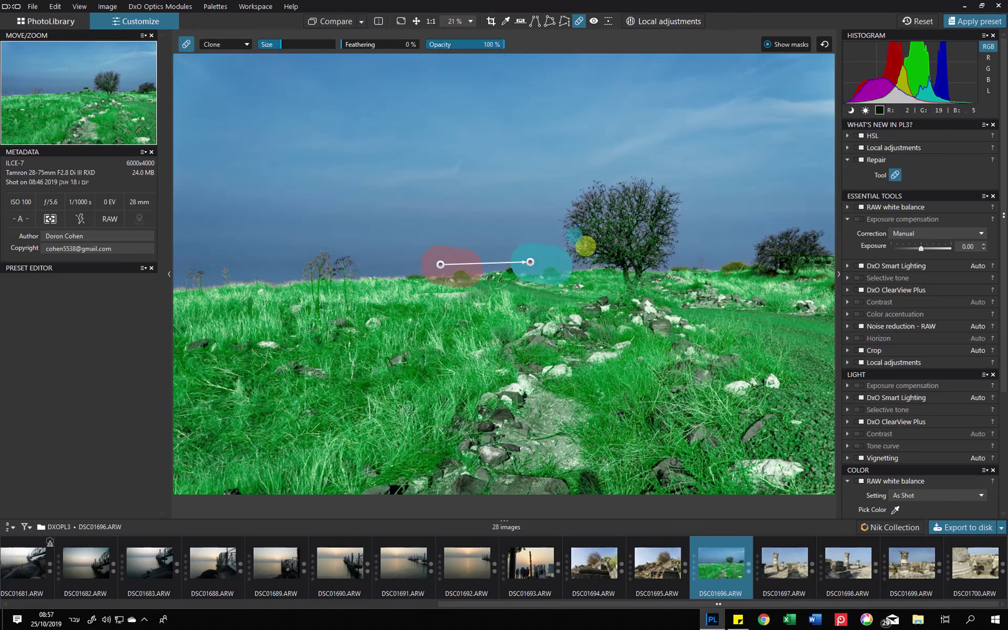
Move the clone source to the sky, right of the tree, then the left hillside.
mouse_move(439, 271)
mouse_down()
mouse_move(450, 271)
mouse_move(465, 212)
mouse_up()
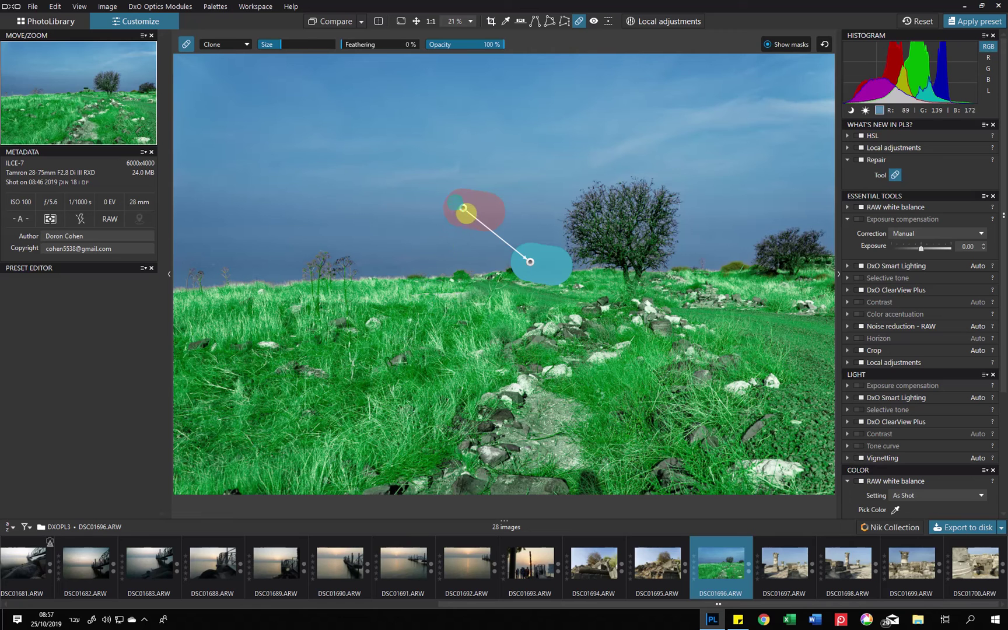
mouse_move(463, 209)
mouse_down()
mouse_move(739, 242)
mouse_move(708, 266)
mouse_move(722, 270)
mouse_up()
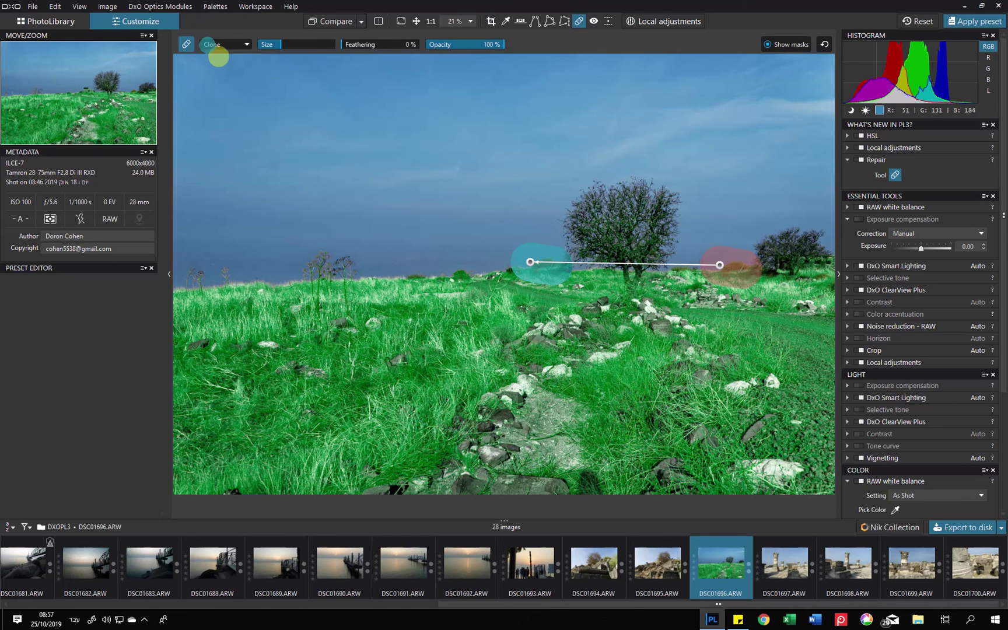
mouse_move(720, 266)
mouse_down()
mouse_move(383, 241)
mouse_move(354, 275)
mouse_move(369, 285)
mouse_move(372, 275)
mouse_up()
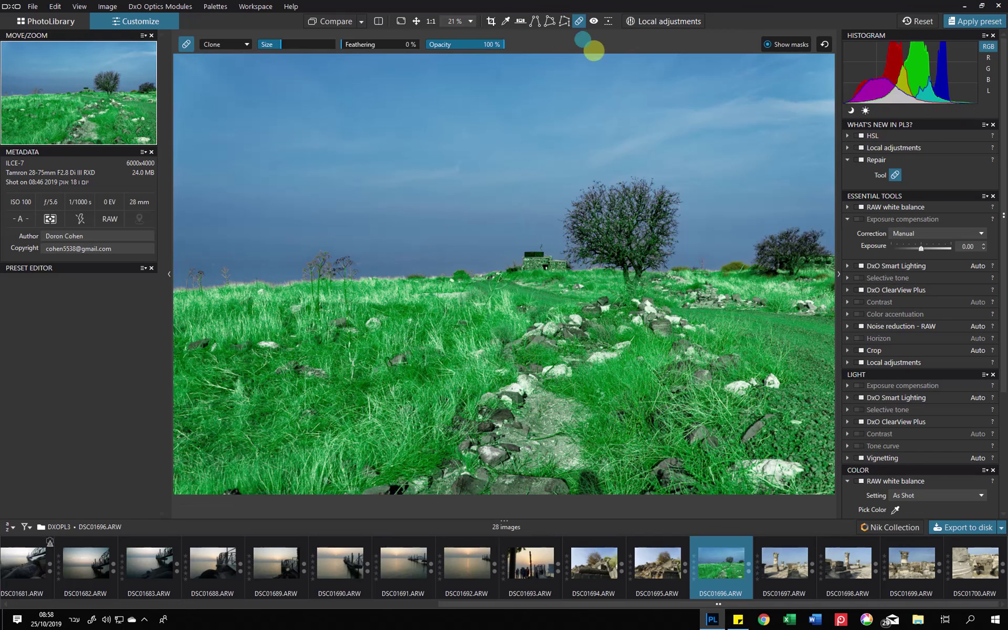
click(247, 44)
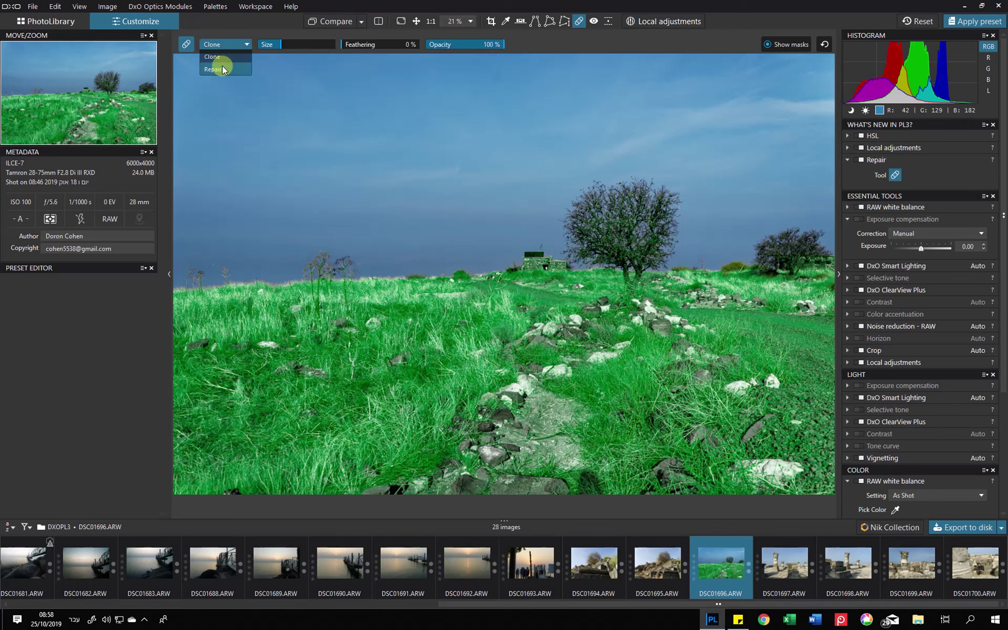
Paint a Repair-mode patch over the small house and preview the result.
click(222, 68)
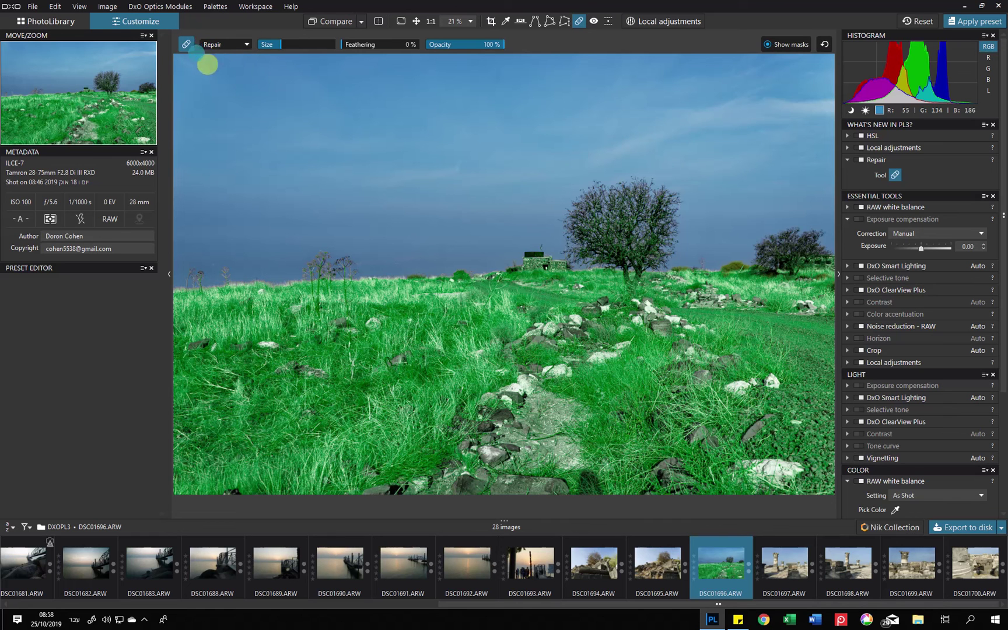
mouse_move(525, 257)
mouse_down()
mouse_move(556, 270)
mouse_move(546, 263)
mouse_up()
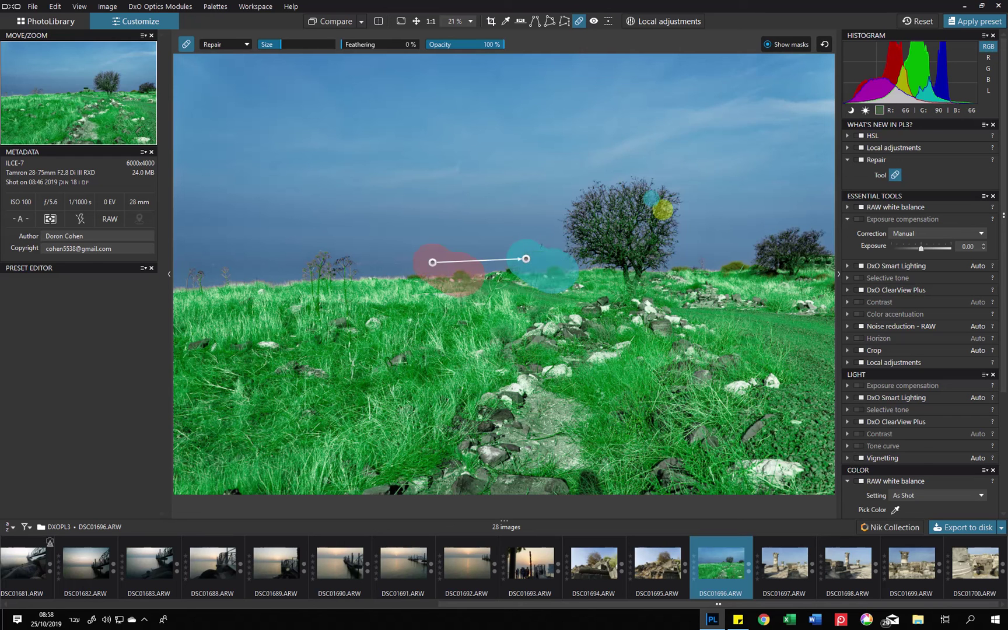
click(661, 24)
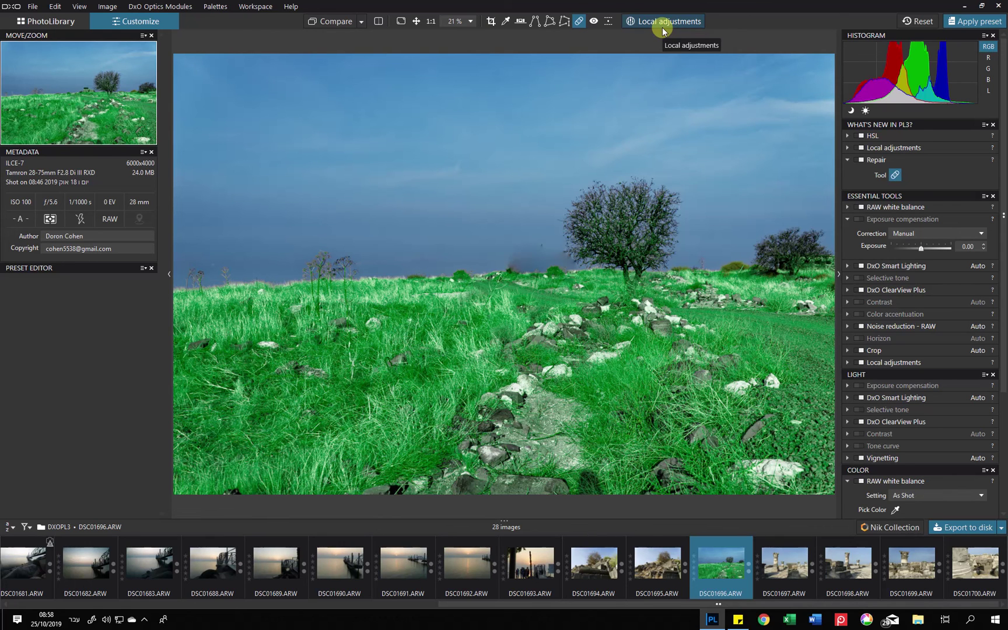
click(662, 23)
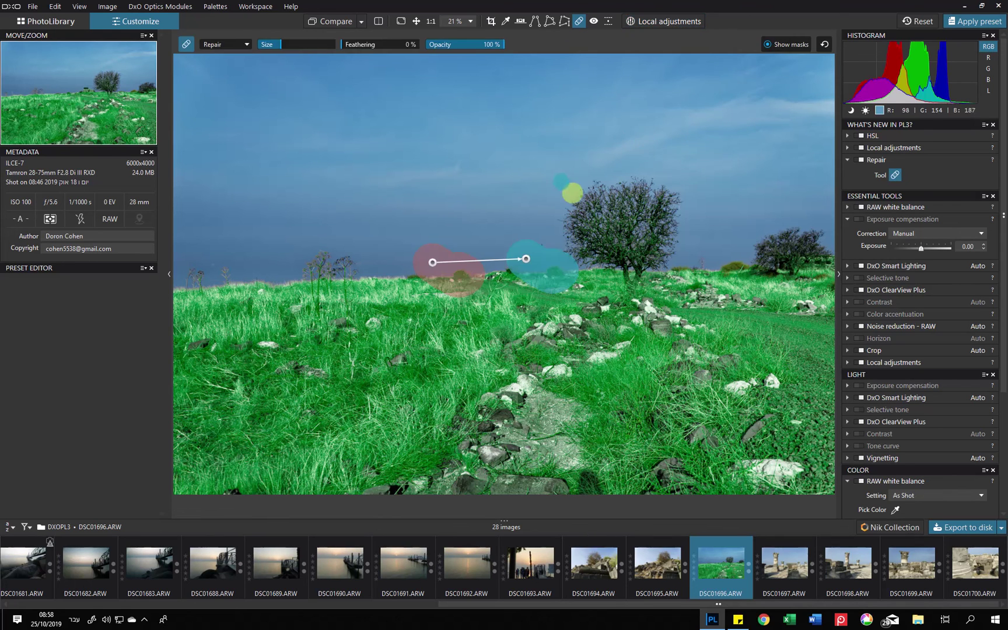
Switch the patch to Clone and sample grass from right of the tree.
click(248, 46)
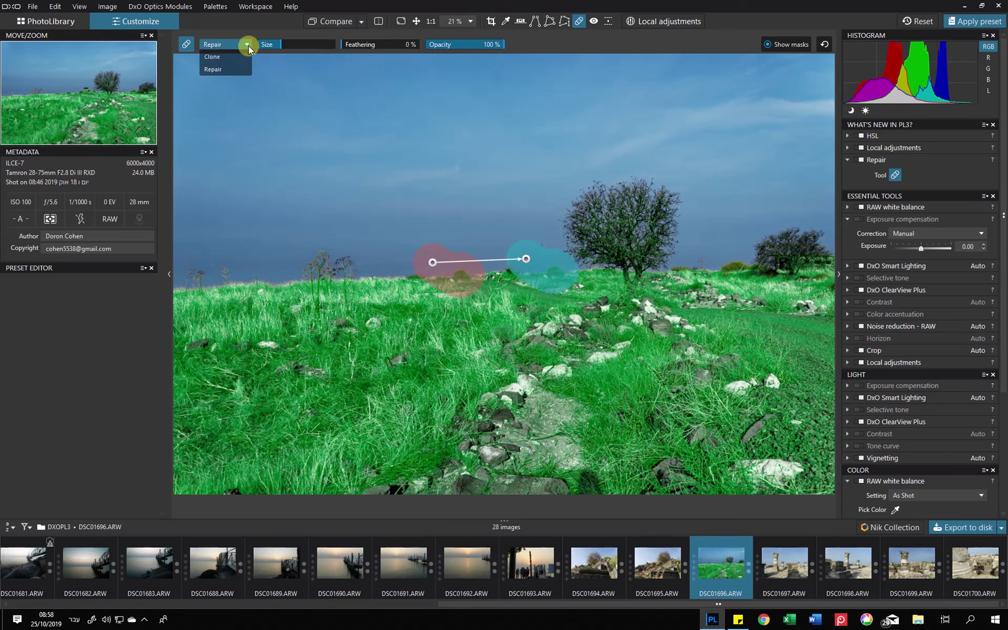
click(235, 61)
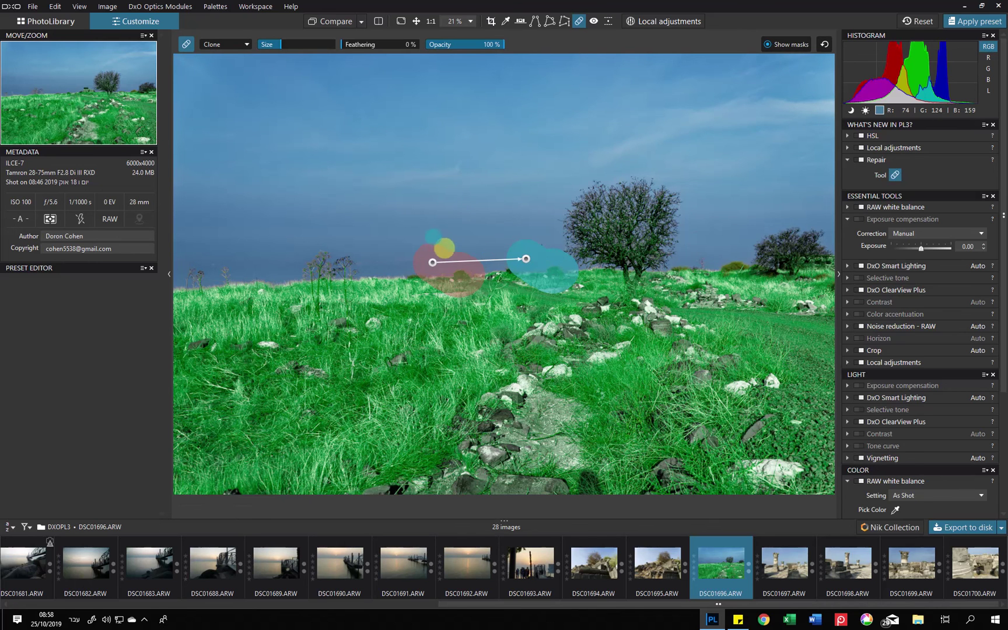
mouse_move(434, 262)
mouse_down()
mouse_move(716, 185)
mouse_move(727, 274)
mouse_move(723, 256)
mouse_move(709, 259)
mouse_up()
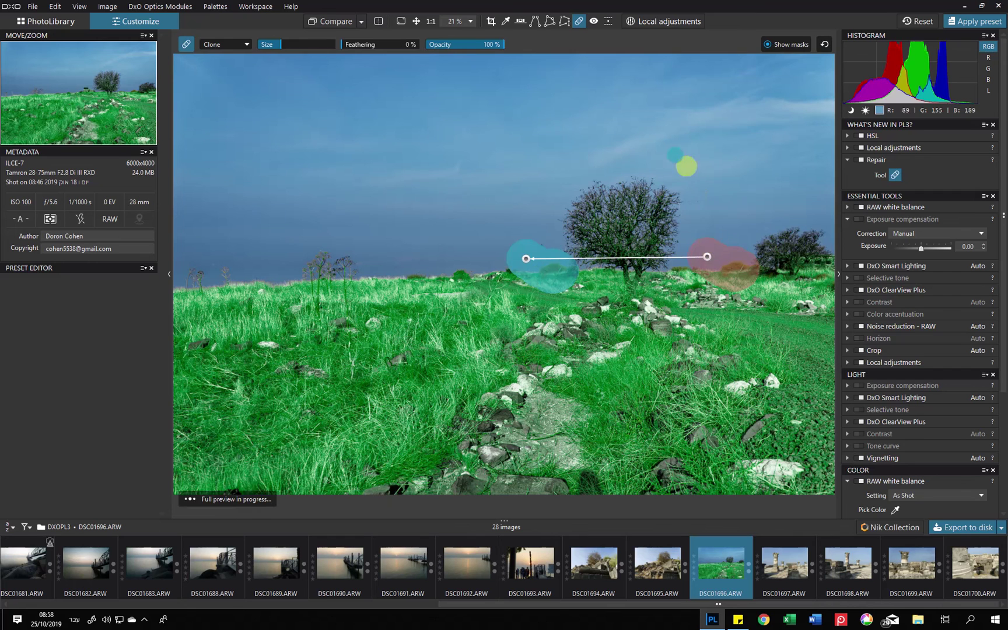
click(675, 24)
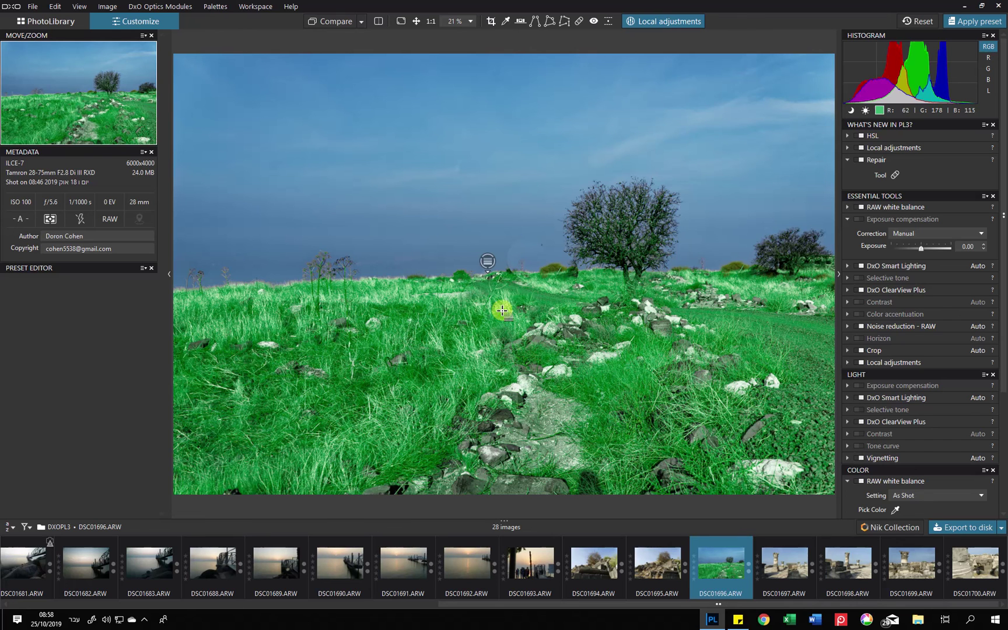
click(893, 177)
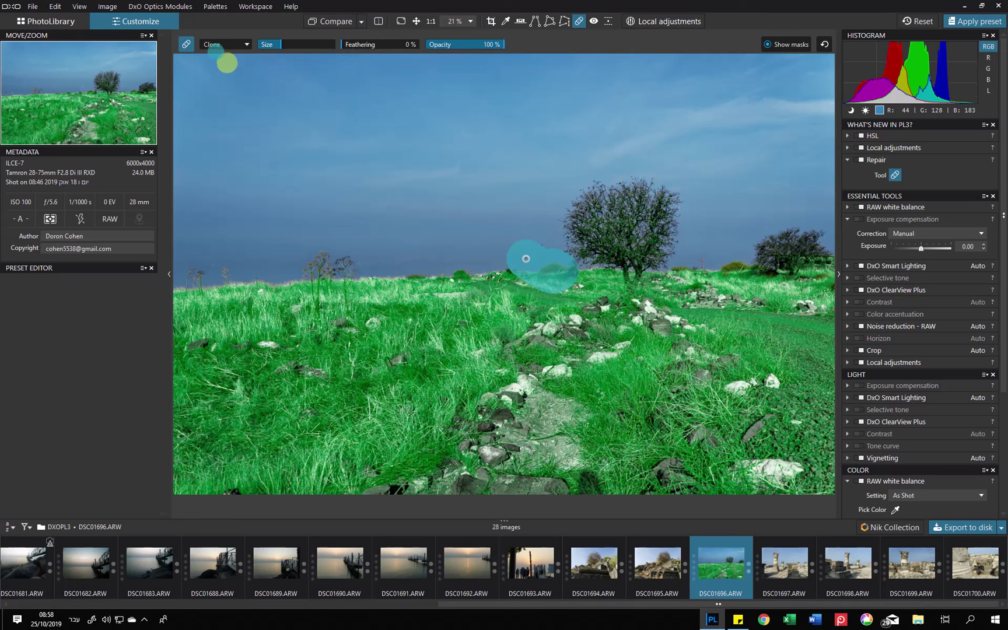
click(220, 48)
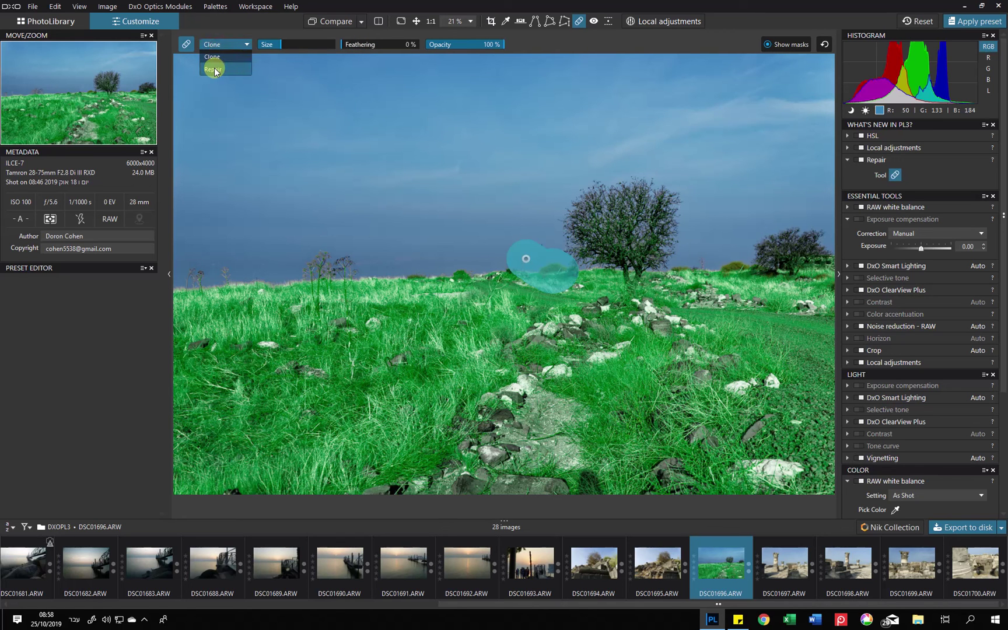
click(417, 352)
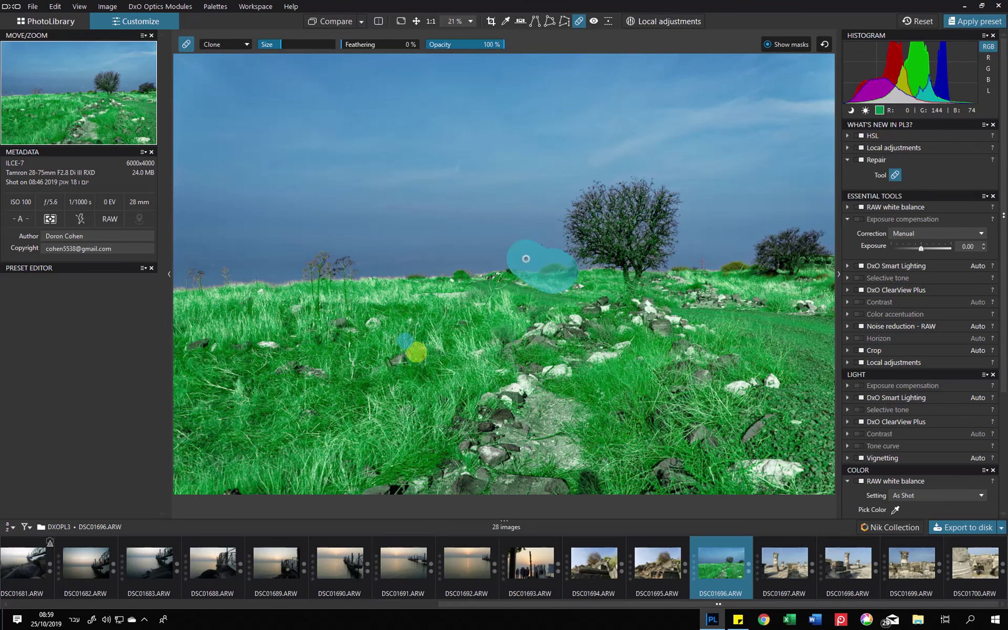
key(ctrl+p)
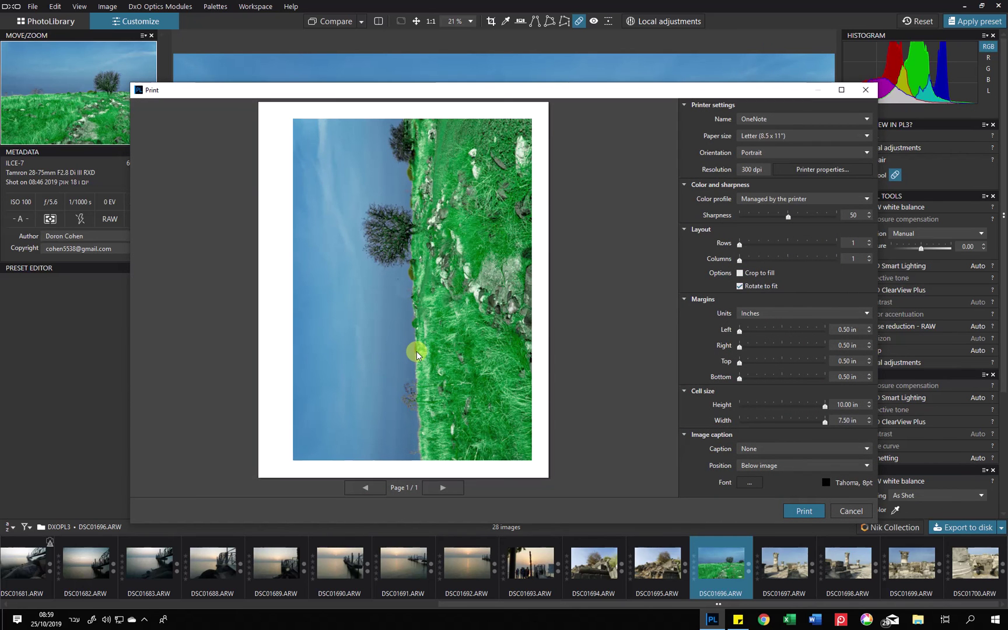
click(838, 511)
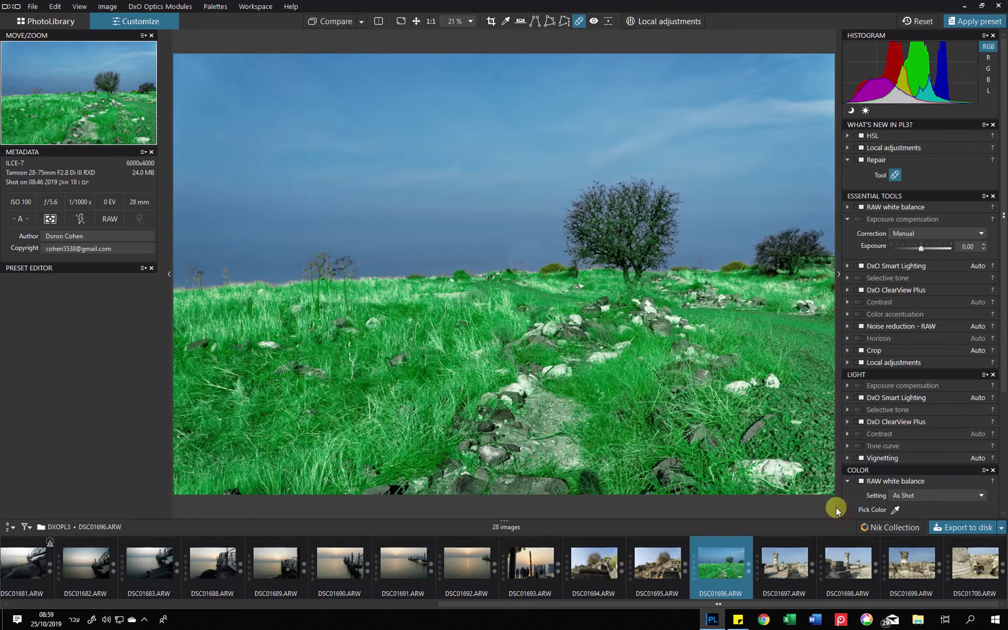